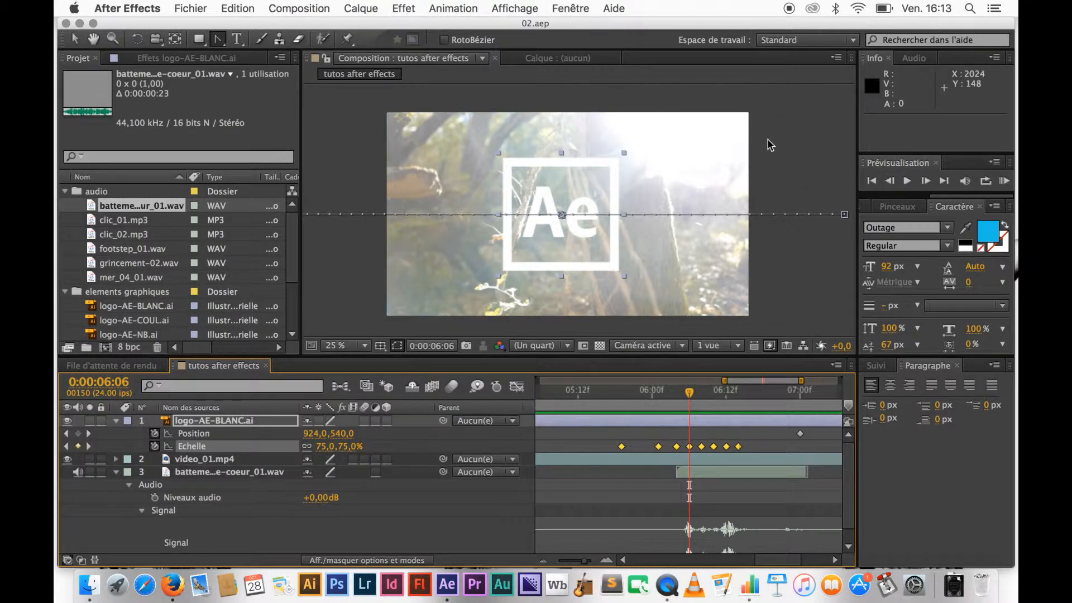
Play a RAM preview of the whole composition and stop it
{"action": "left_click", "coordinate": [1002, 182]}
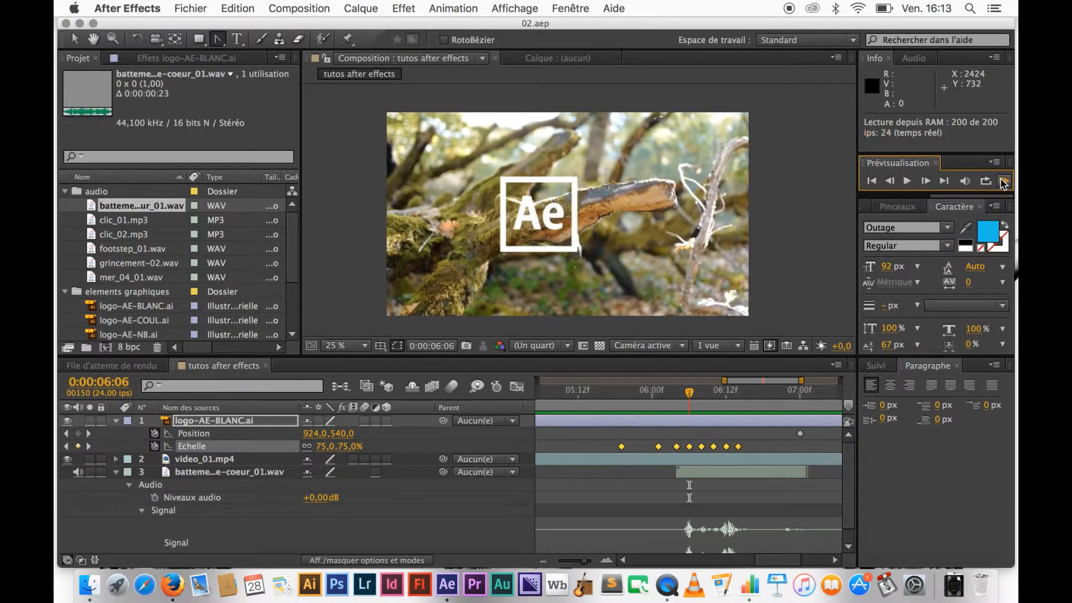
{"action": "left_click", "coordinate": [1003, 181]}
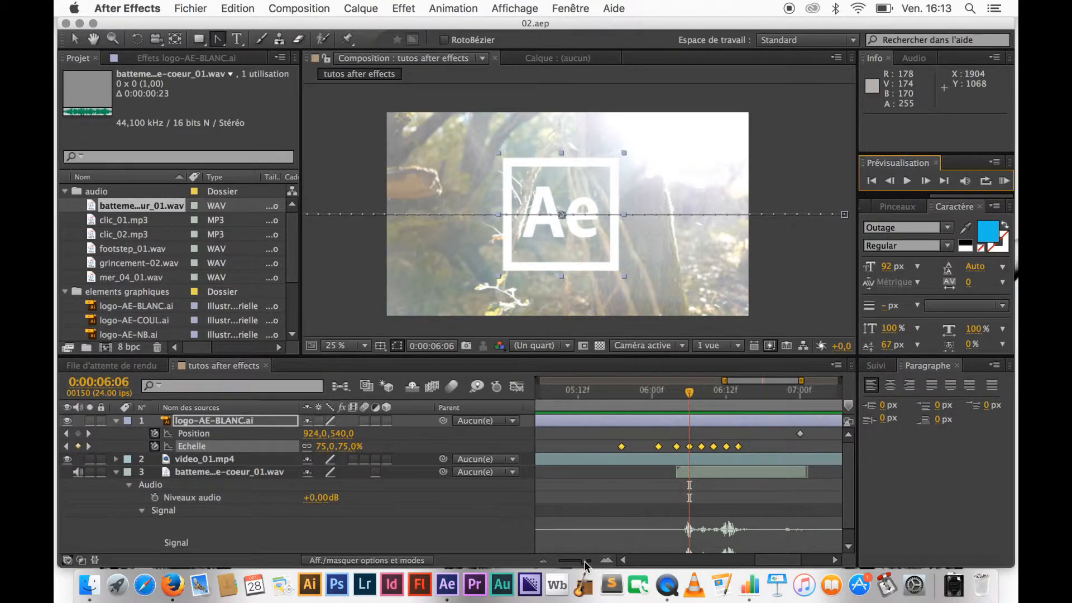
Show the full composition duration in the timeline, go to 0:00:07:00 and select the logo's Position keyframe there
{"action": "left_click_drag", "start_coordinate": [584, 560], "coordinate": [556, 564]}
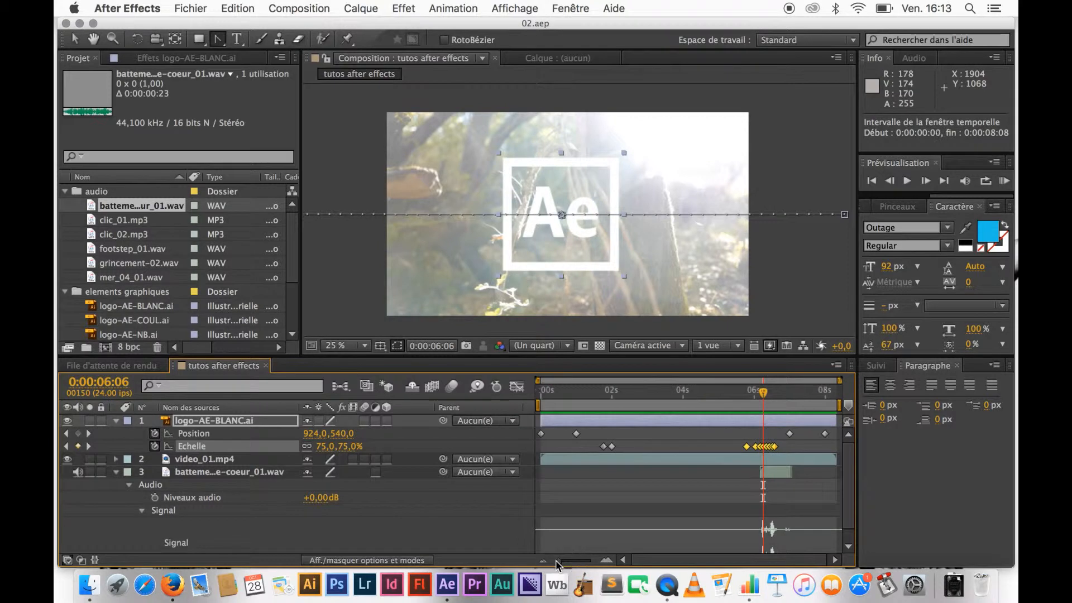
{"action": "left_click", "coordinate": [761, 392]}
{"action": "left_click_drag", "start_coordinate": [761, 392], "coordinate": [790, 392]}
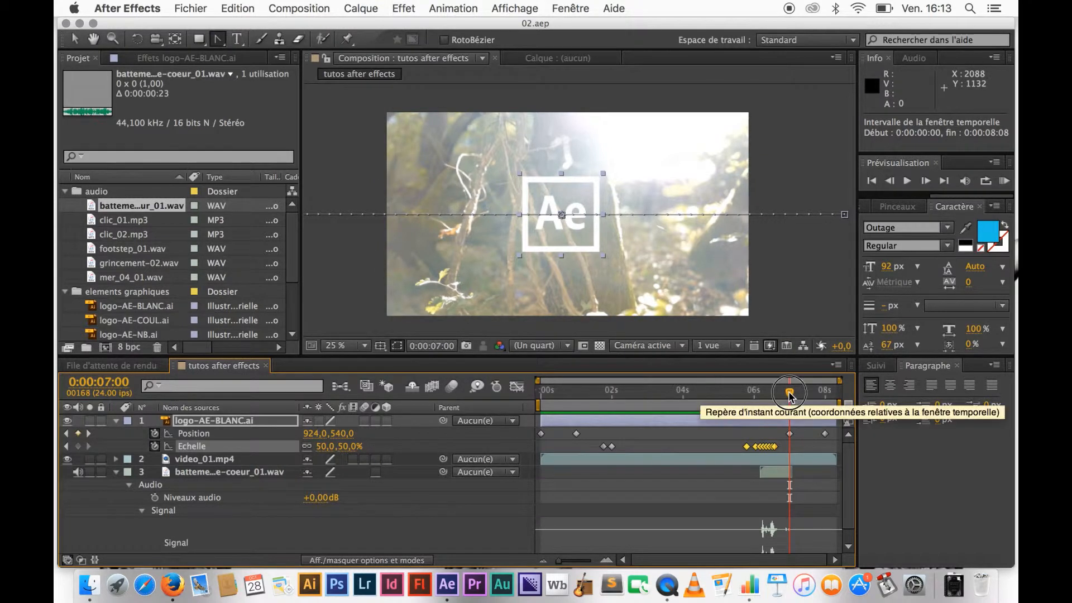
{"action": "mouse_move", "coordinate": [789, 395]}
{"action": "left_mouse_down"}
{"action": "mouse_move", "coordinate": [798, 398]}
{"action": "mouse_move", "coordinate": [789, 396]}
{"action": "left_mouse_up"}
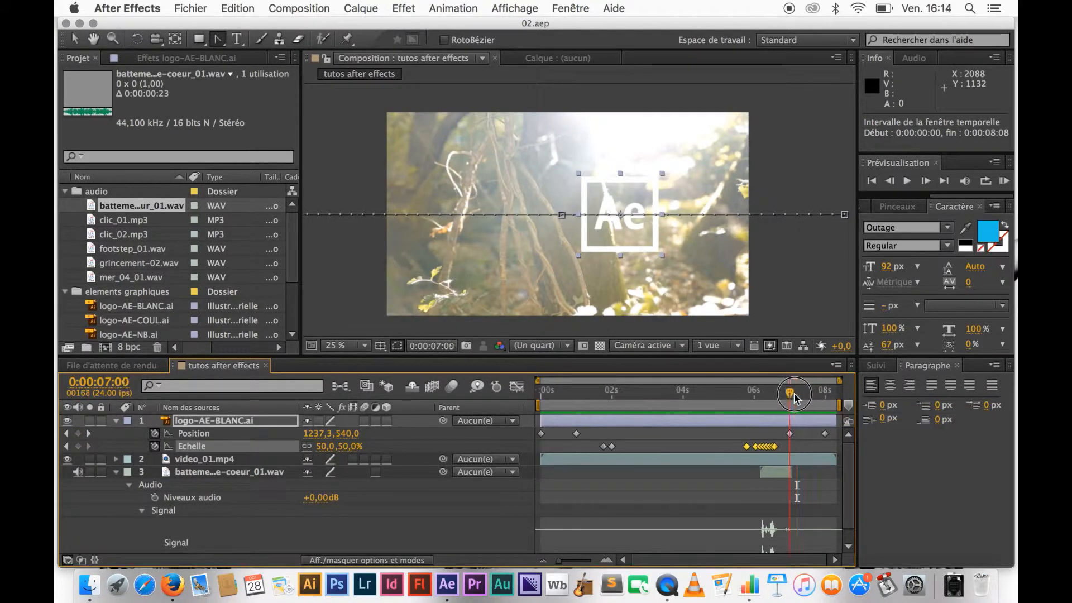
{"action": "left_click", "coordinate": [790, 434]}
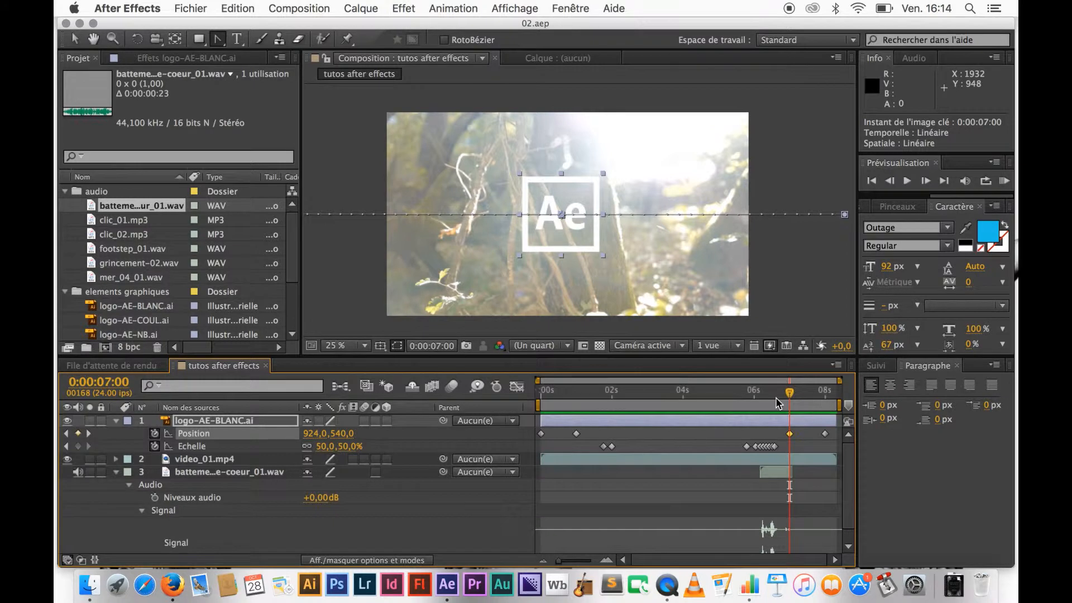
Reveal Rotation along with Position and Scale on the logo-AE-BLANC.ai layer, and add a 0° Rotation keyframe at 0:00:07:00
{"action": "left_click", "coordinate": [202, 422]}
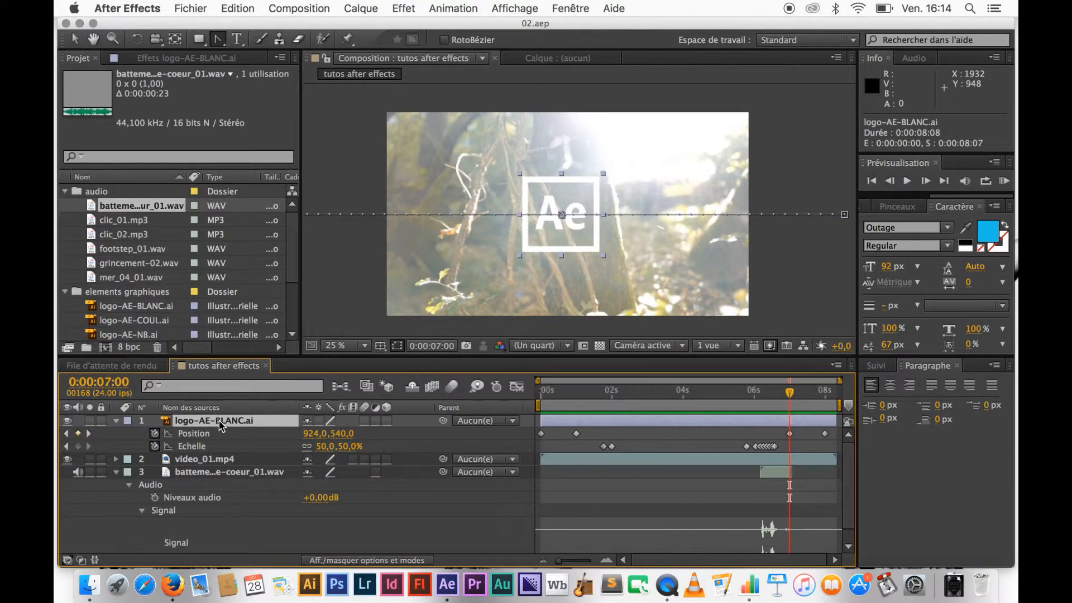
{"action": "key", "text": "r"}
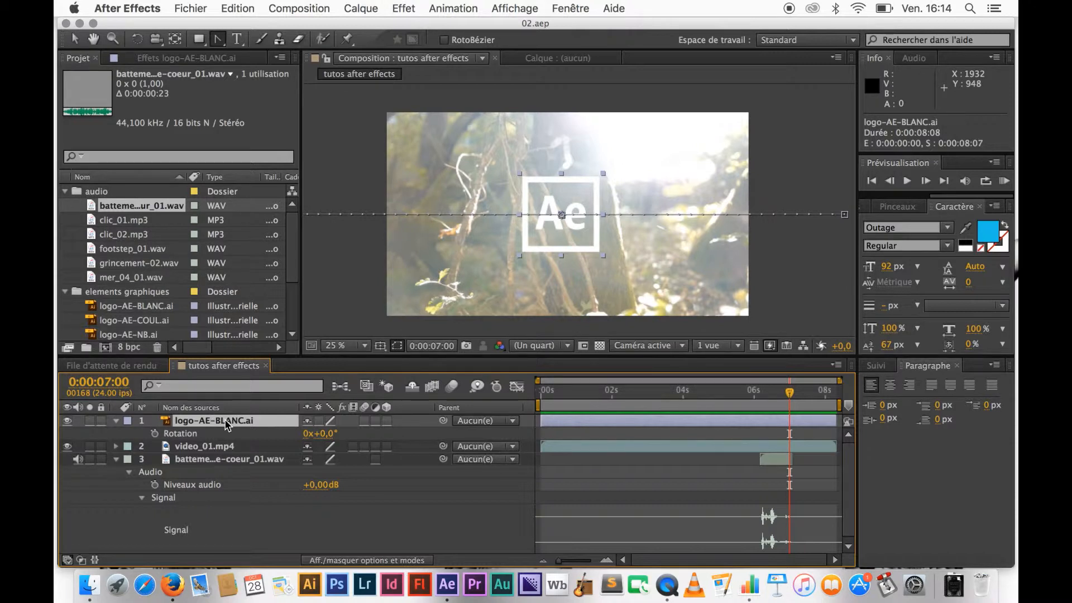
{"action": "key", "text": "shift+p"}
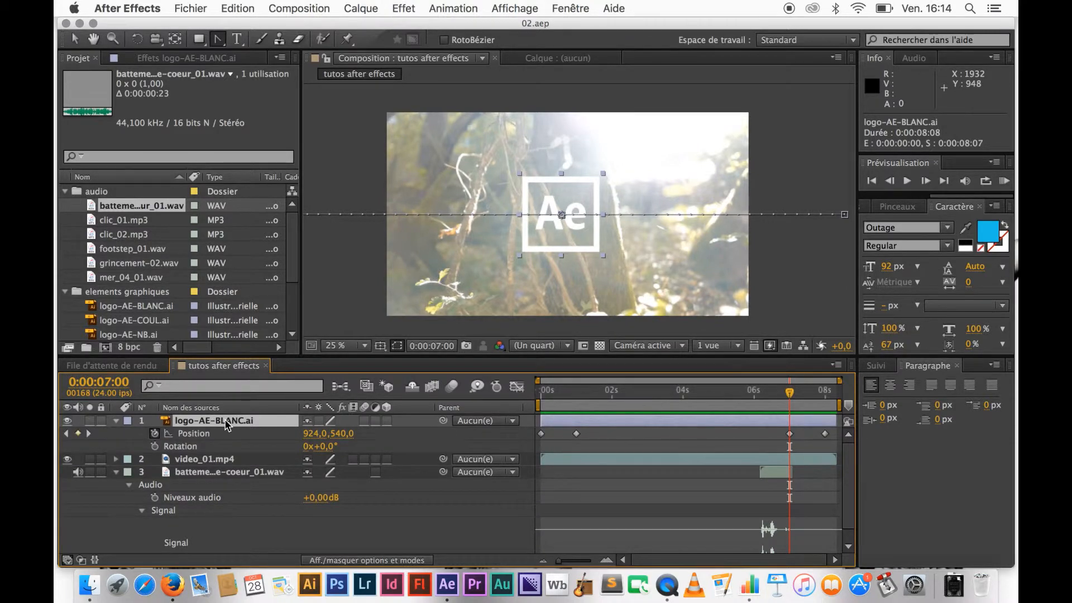
{"action": "key", "text": "shift+s"}
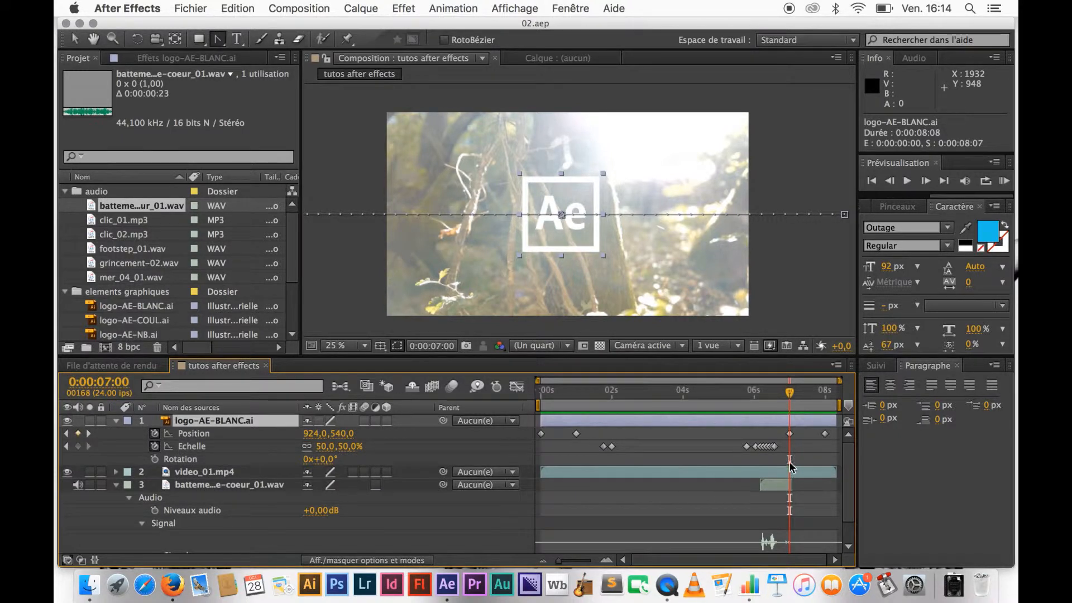
{"action": "left_click", "coordinate": [154, 459]}
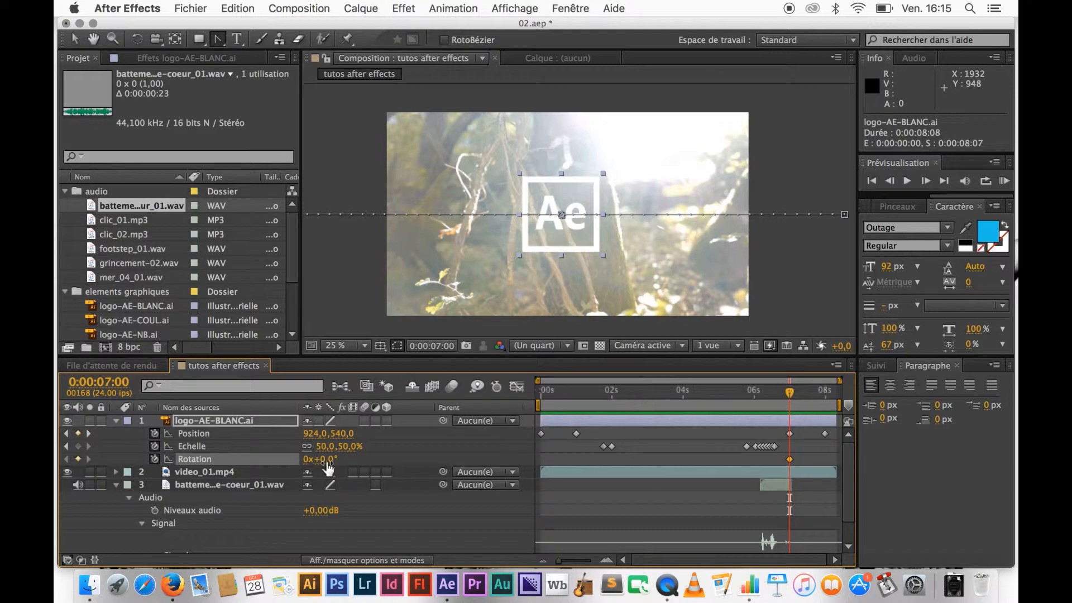
Set the logo's Rotation to 2 full turns at 0:00:08:00 and scrub back to check the spin
{"action": "left_click", "coordinate": [790, 393]}
{"action": "left_click_drag", "start_coordinate": [791, 394], "coordinate": [825, 394]}
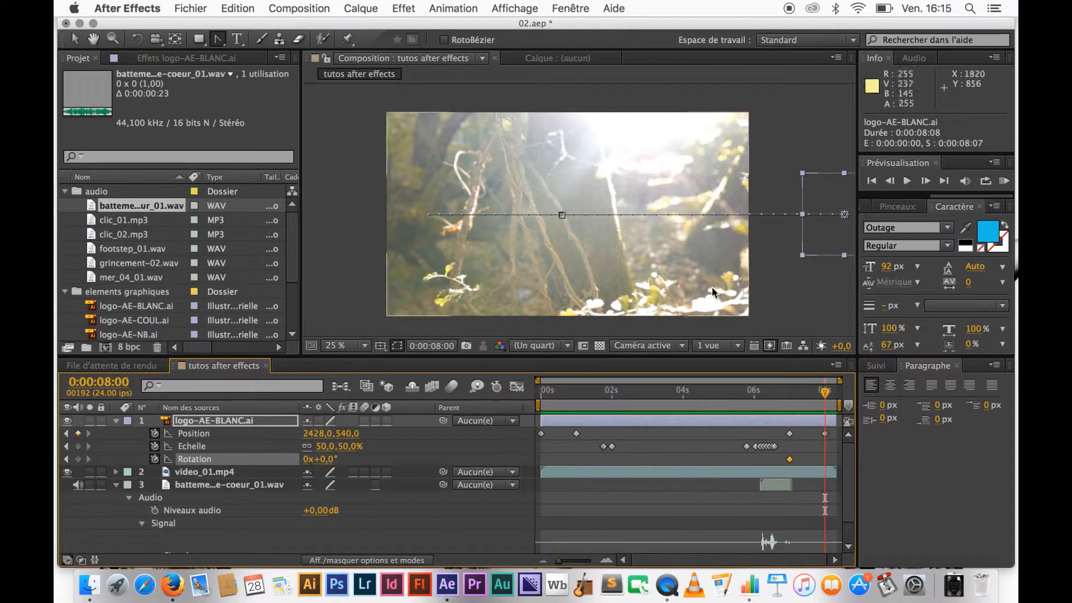
{"action": "left_click", "coordinate": [308, 462]}
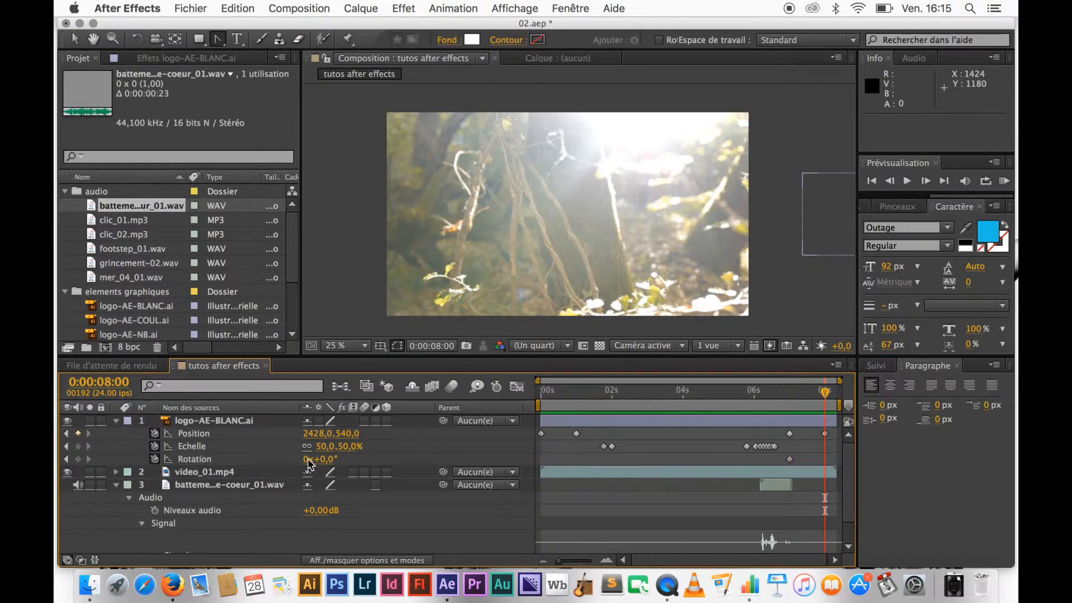
{"action": "left_click", "coordinate": [310, 459]}
{"action": "type", "text": "2"}
{"action": "key", "text": "Return"}
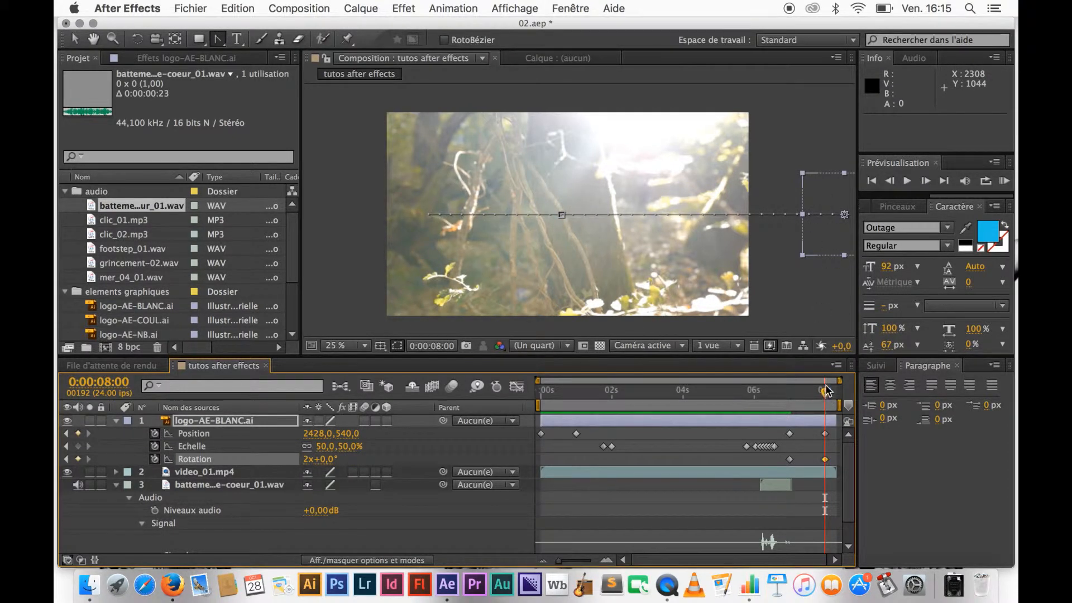
{"action": "left_click_drag", "start_coordinate": [824, 390], "coordinate": [794, 398]}
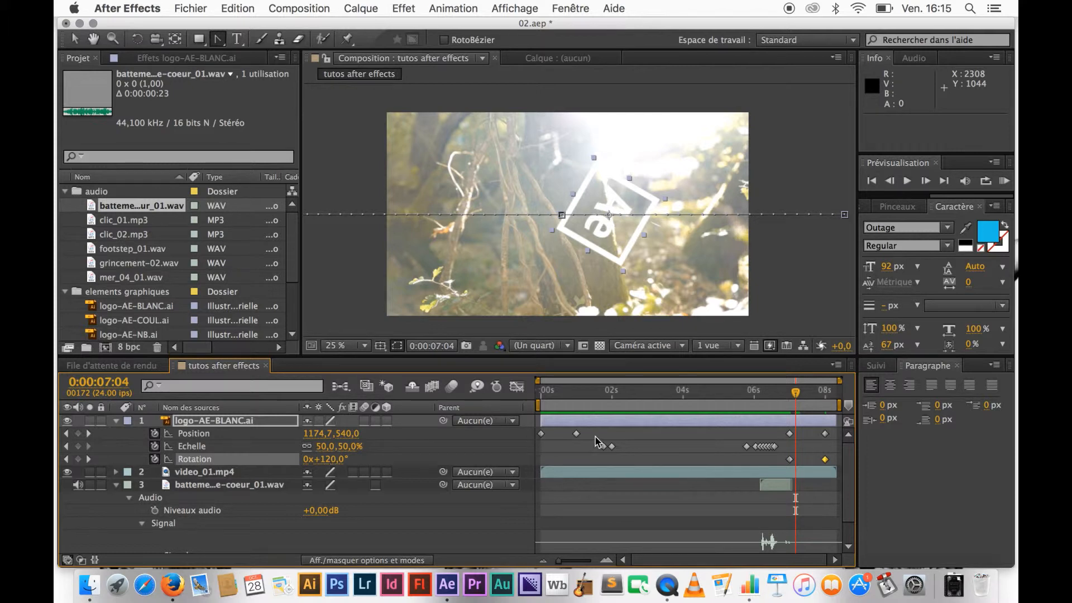
Set the logo's Rotation at 0:00:08:00 to -2 full turns
{"action": "left_click", "coordinate": [796, 396]}
{"action": "left_click_drag", "start_coordinate": [796, 395], "coordinate": [825, 396]}
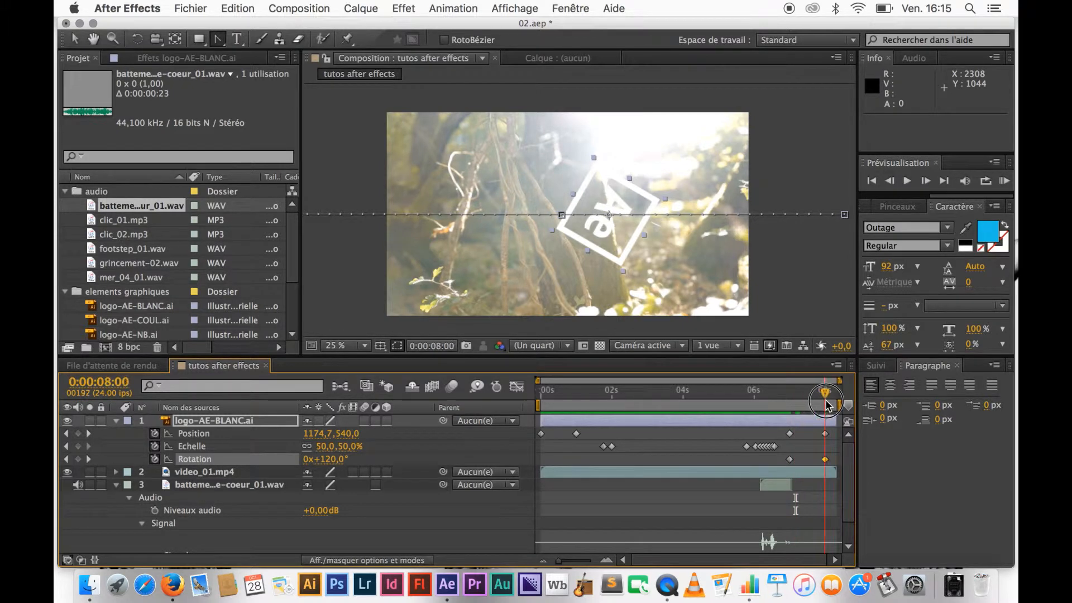
{"action": "left_click", "coordinate": [307, 459]}
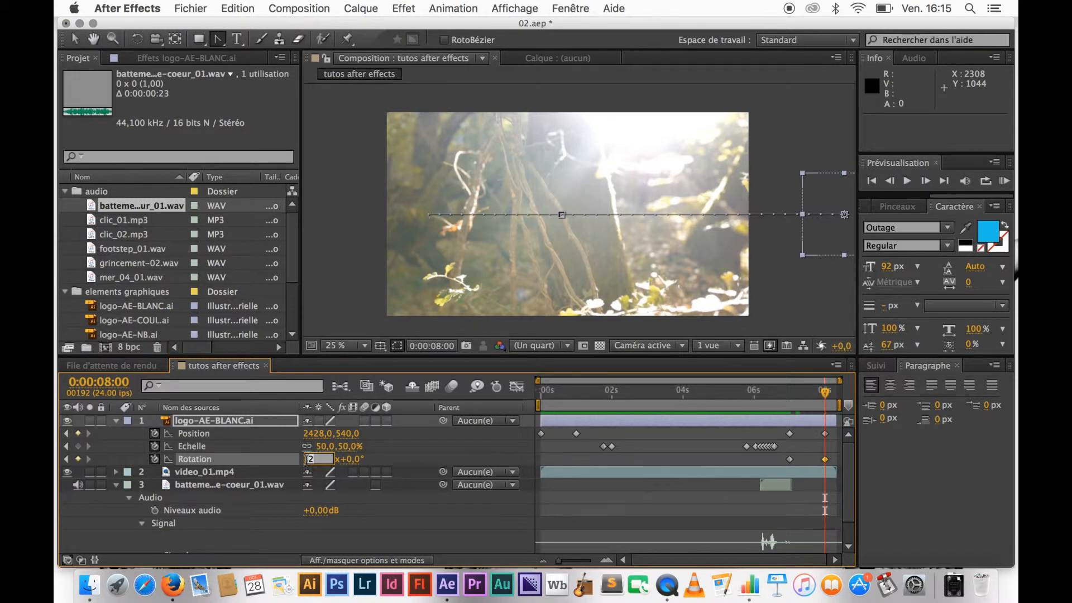
{"action": "left_click", "coordinate": [306, 459]}
{"action": "type", "text": "-"}
{"action": "key", "text": "Tab"}
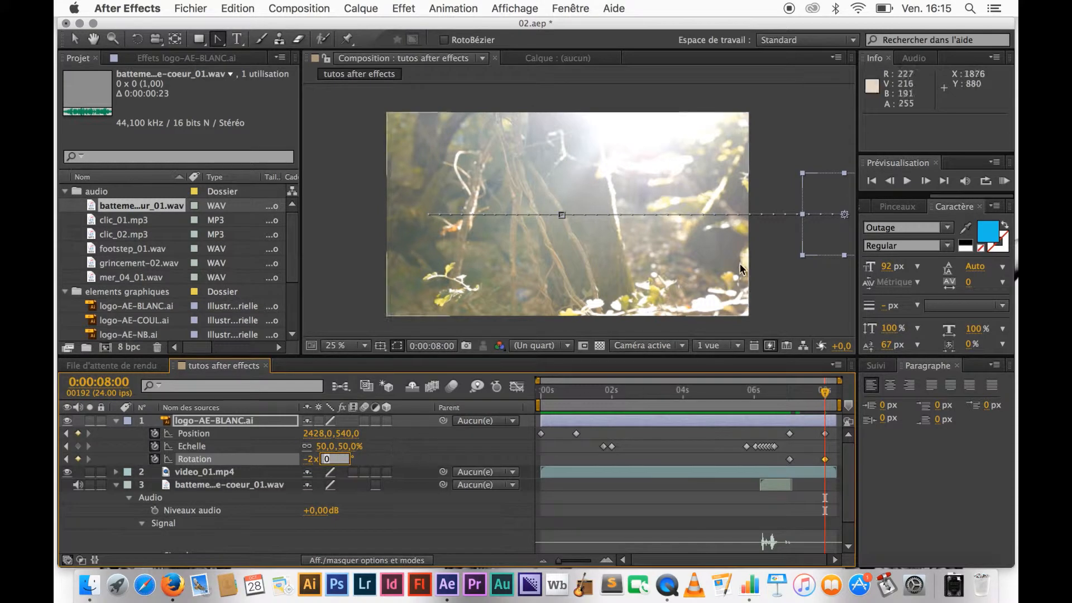
Examine the logo's reversed rotation frame by frame from 0:00:07:00 onward
{"action": "left_click_drag", "start_coordinate": [826, 392], "coordinate": [790, 397]}
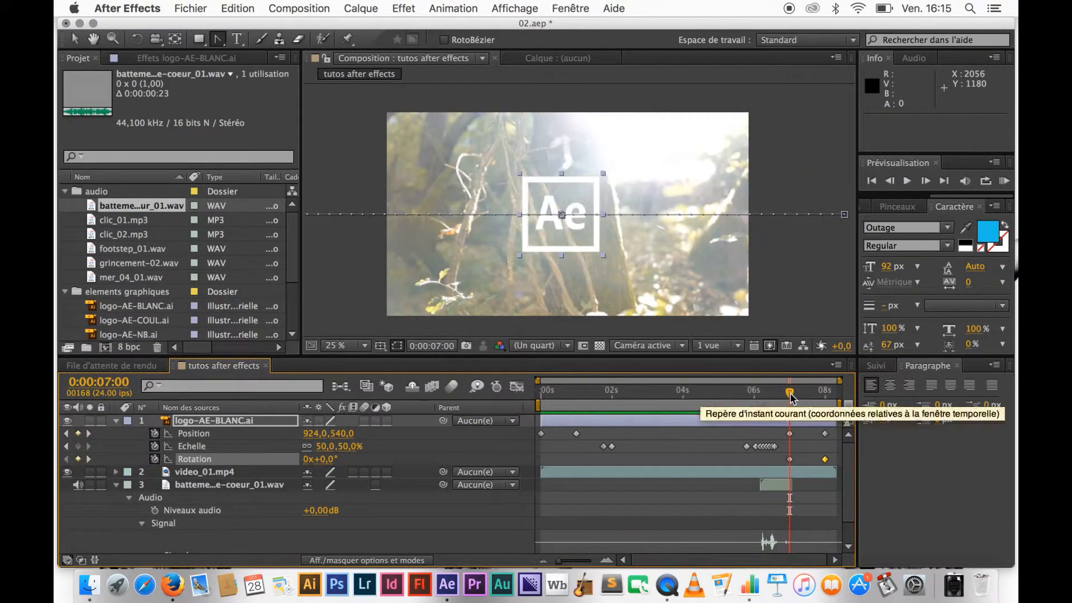
{"action": "left_click_drag", "start_coordinate": [791, 396], "coordinate": [792, 397]}
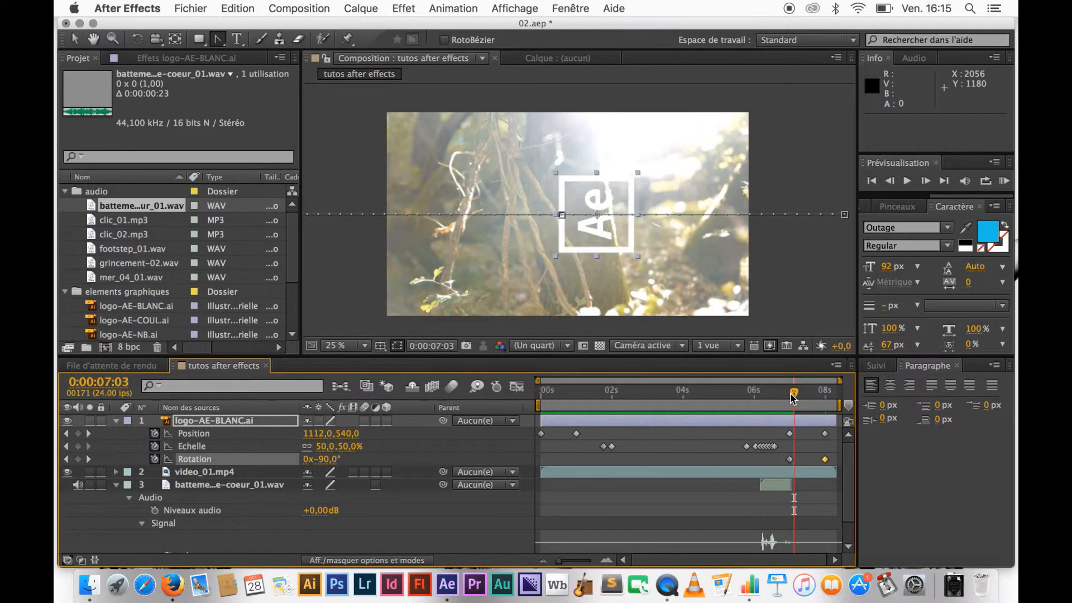
{"action": "key", "text": "Page_Down"}
{"action": "key", "text": "Page_Down"}
{"action": "key", "text": "Page_Down"}
{"action": "key", "text": "Page_Down"}
{"action": "key", "text": "Page_Down"}
{"action": "key", "text": "Page_Down"}
{"action": "key", "text": "Page_Down"}
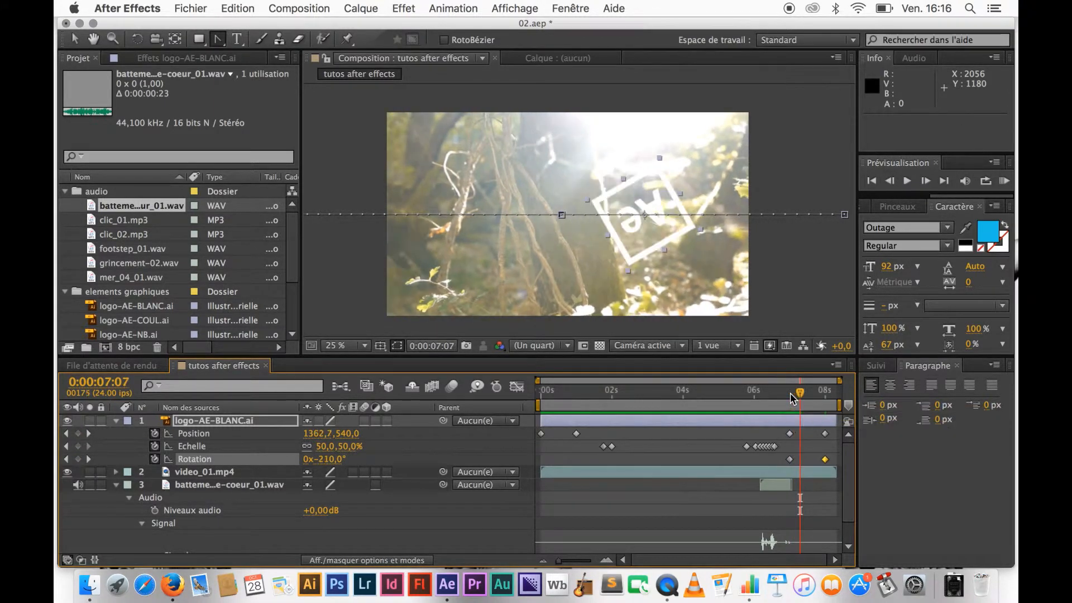
{"action": "key", "text": "Page_Down"}
{"action": "key", "text": "Page_Down"}
{"action": "key", "text": "Page_Down"}
{"action": "key", "text": "Page_Down"}
{"action": "key", "text": "Page_Down"}
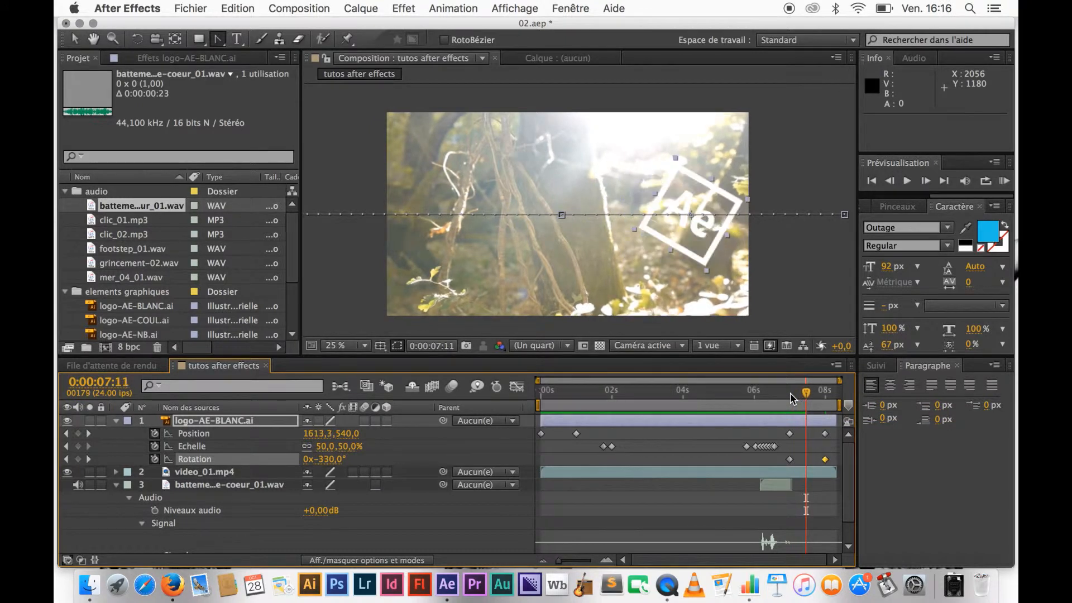
{"action": "key", "text": "Page_Down"}
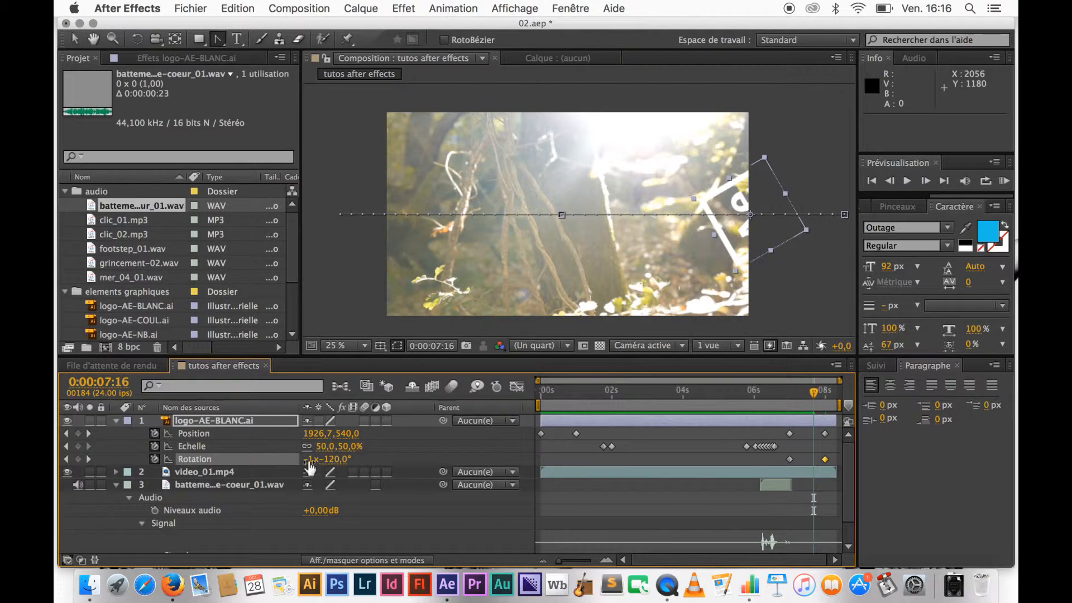
Return the logo's Rotation at 0:00:08:00 to 2 full turns in the positive direction
{"action": "left_click_drag", "start_coordinate": [812, 393], "coordinate": [819, 393]}
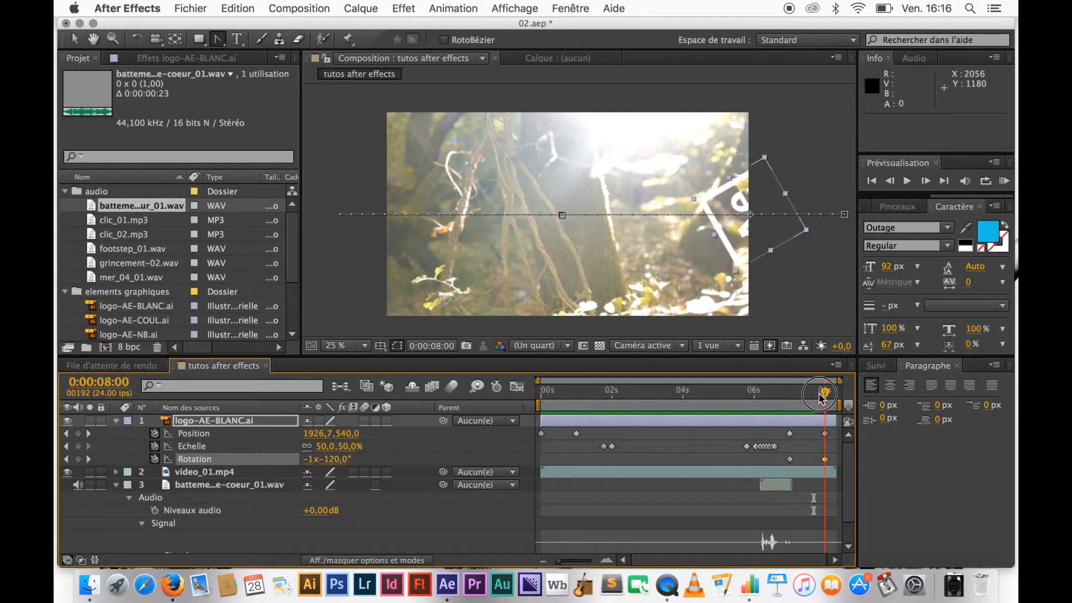
{"action": "left_click", "coordinate": [309, 459]}
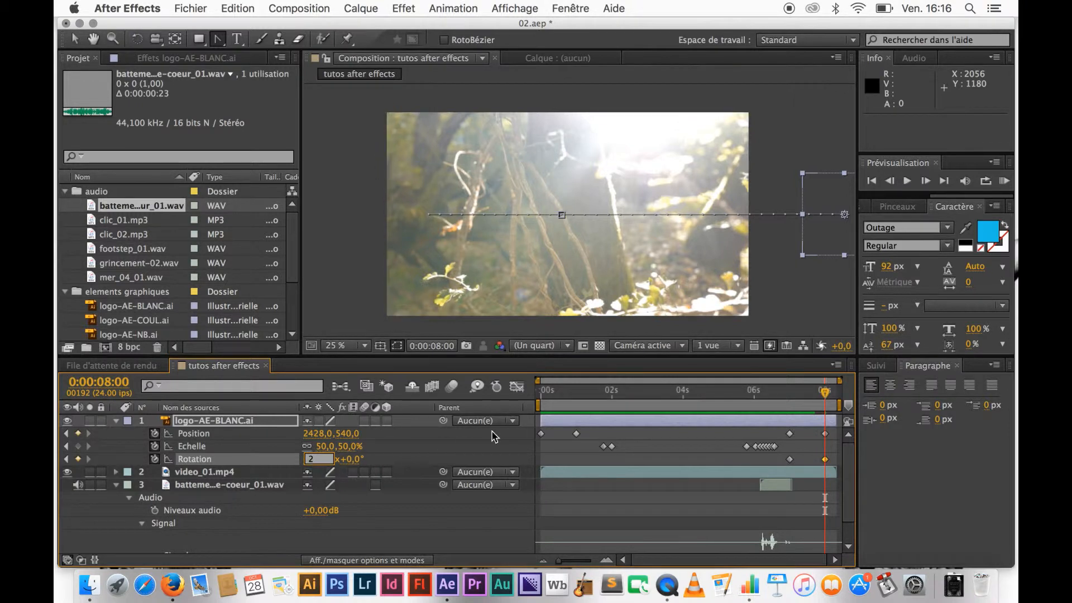
{"action": "key", "text": "Return"}
Play RAM previews of the composition with the sound volume raised to check the logo's rotating exit
{"action": "left_click", "coordinate": [1004, 182]}
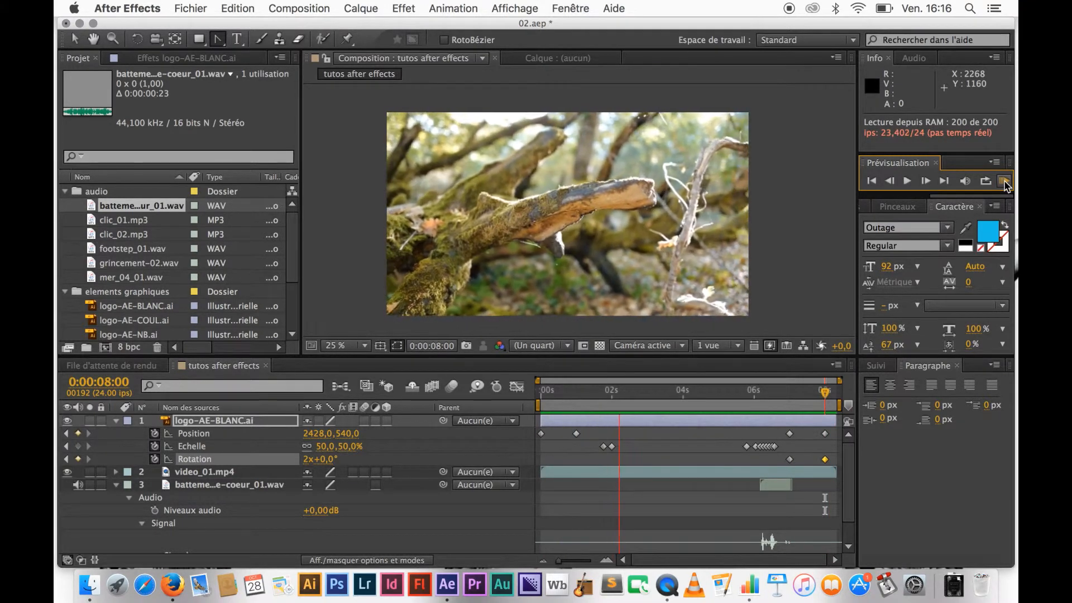
{"action": "key", "text": "XF86AudioRaiseVolume"}
{"action": "key", "text": "XF86AudioRaiseVolume"}
{"action": "key", "text": "XF86AudioRaiseVolume"}
{"action": "key", "text": "XF86AudioRaiseVolume"}
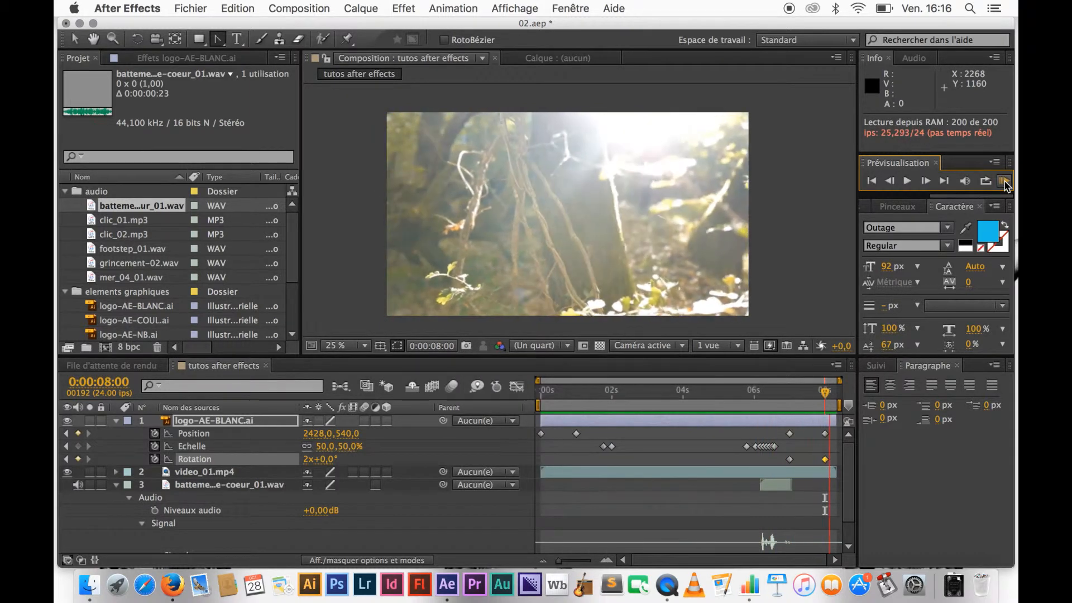
{"action": "left_click", "coordinate": [1004, 182]}
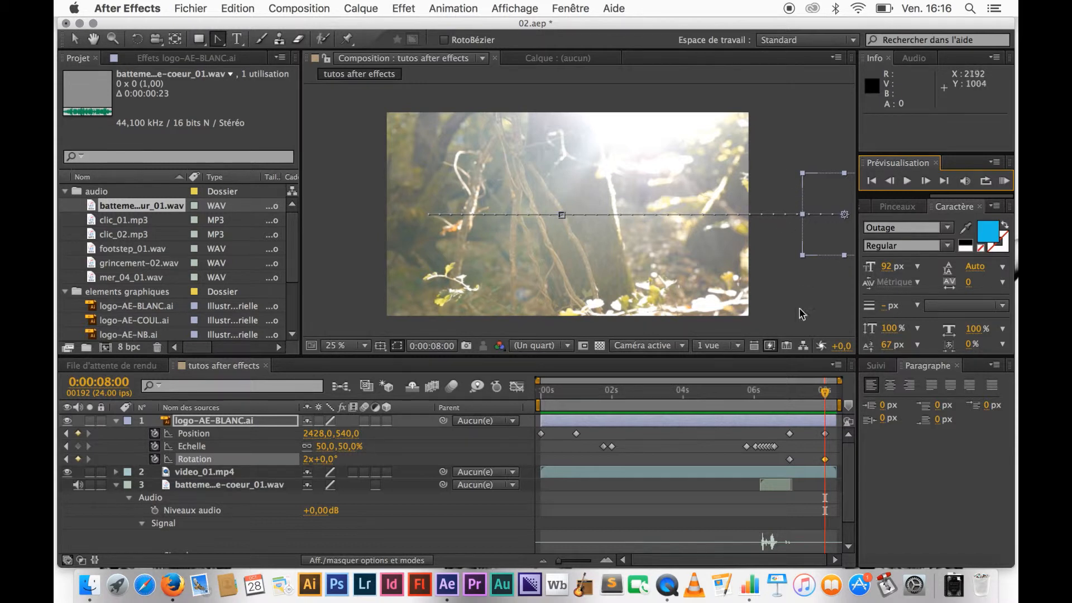
{"action": "left_click", "coordinate": [1005, 181]}
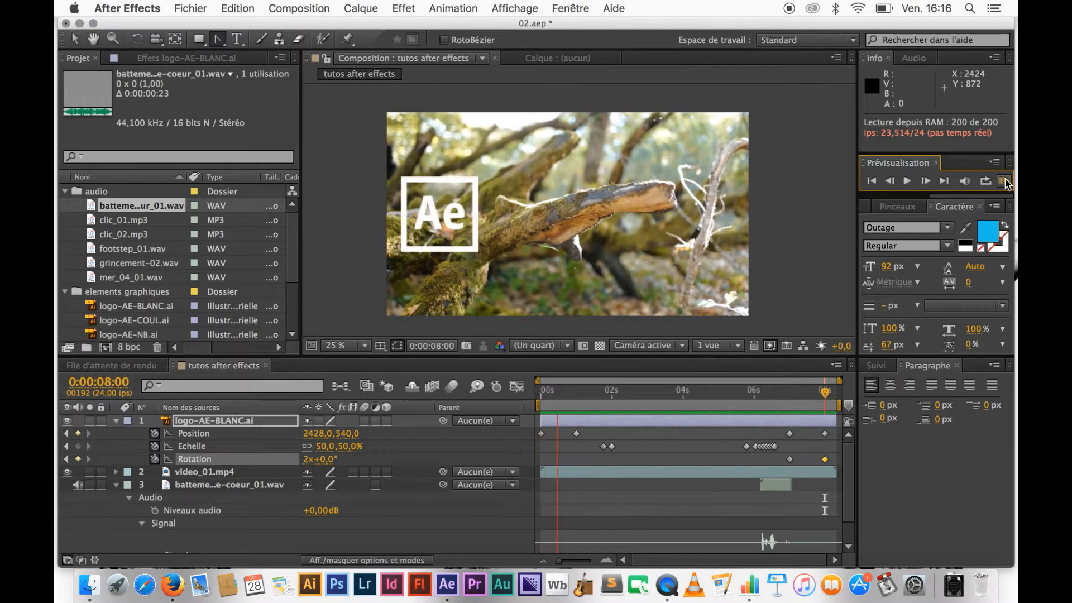
{"action": "left_click", "coordinate": [1005, 182]}
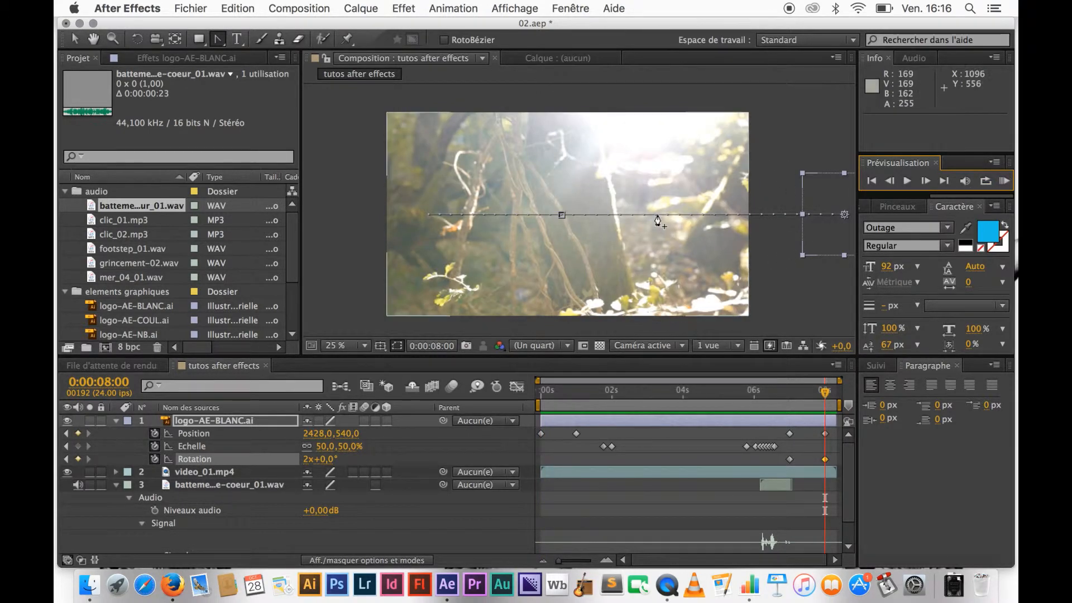
At the 0:00:07:00 Rotation keyframe, move the logo's anchor point to its upper-right corner with the Pan Behind tool
{"action": "left_click", "coordinate": [826, 393]}
{"action": "left_click_drag", "start_coordinate": [825, 394], "coordinate": [798, 396]}
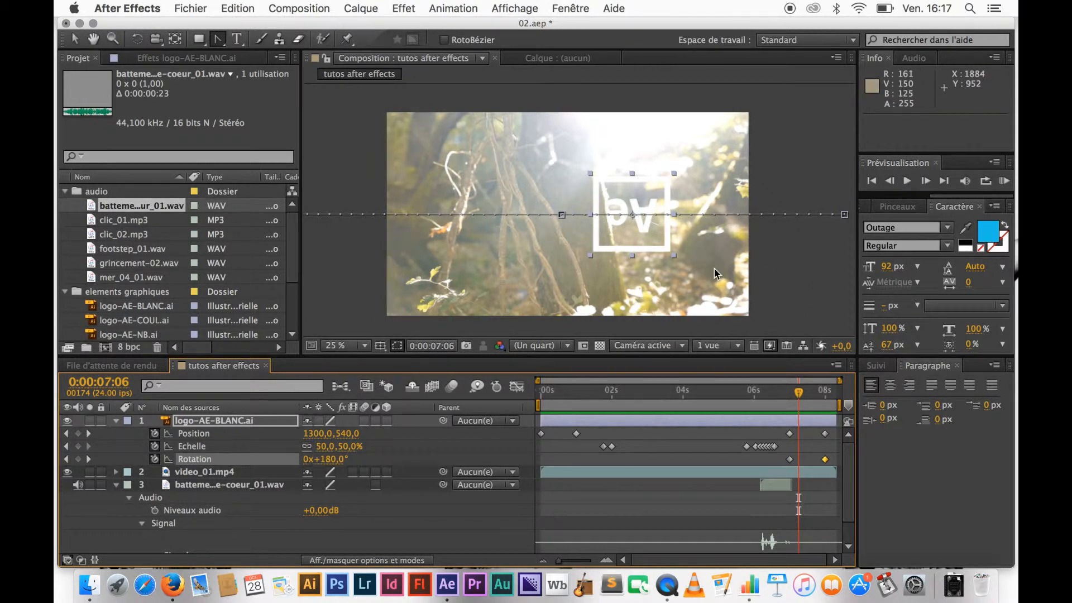
{"action": "left_click", "coordinate": [799, 397]}
{"action": "left_click_drag", "start_coordinate": [799, 398], "coordinate": [789, 396]}
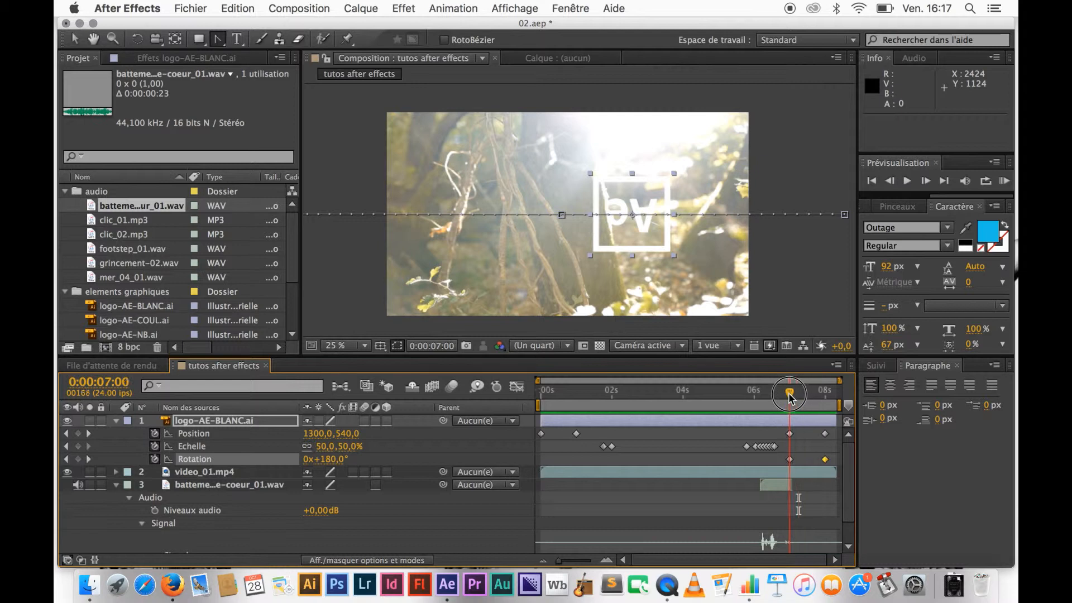
{"action": "left_click", "coordinate": [790, 459]}
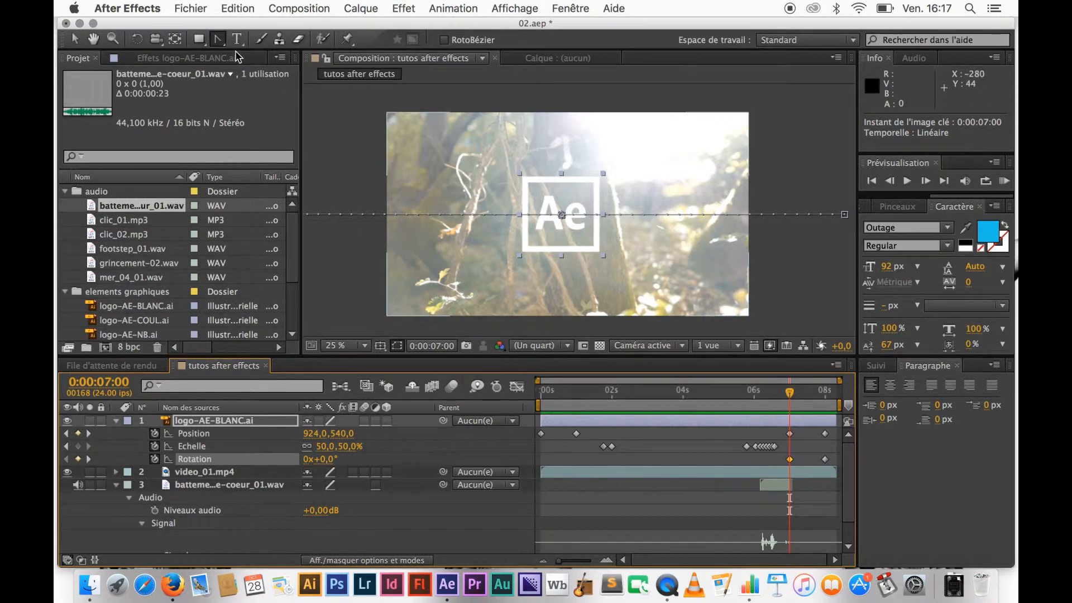
{"action": "left_click", "coordinate": [175, 38]}
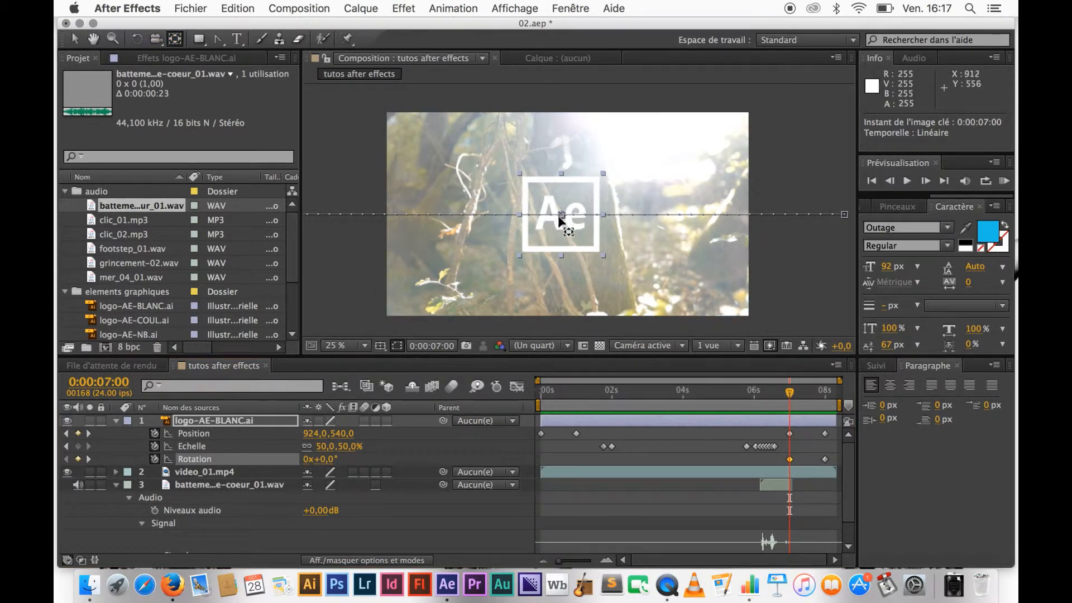
{"action": "left_click_drag", "start_coordinate": [560, 216], "coordinate": [603, 173]}
{"action": "left_click", "coordinate": [790, 393]}
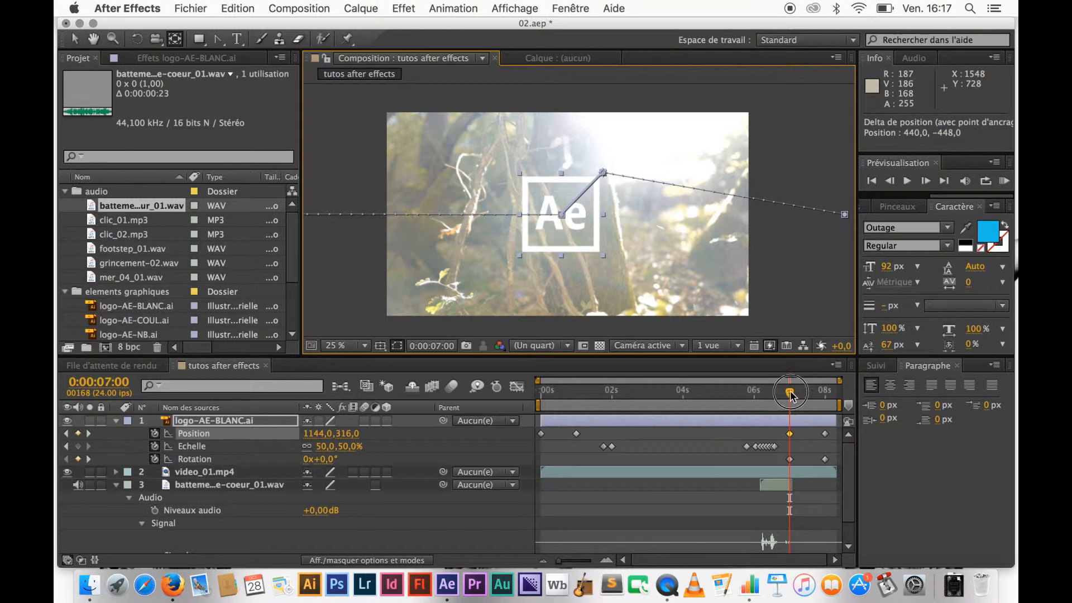
Examine the logo's rotation around its corner anchor point frame by frame from 0:00:06:23 to 0:00:07:13
{"action": "mouse_move", "coordinate": [790, 393]}
{"action": "left_mouse_down"}
{"action": "mouse_move", "coordinate": [720, 396]}
{"action": "mouse_move", "coordinate": [789, 407]}
{"action": "left_mouse_up"}
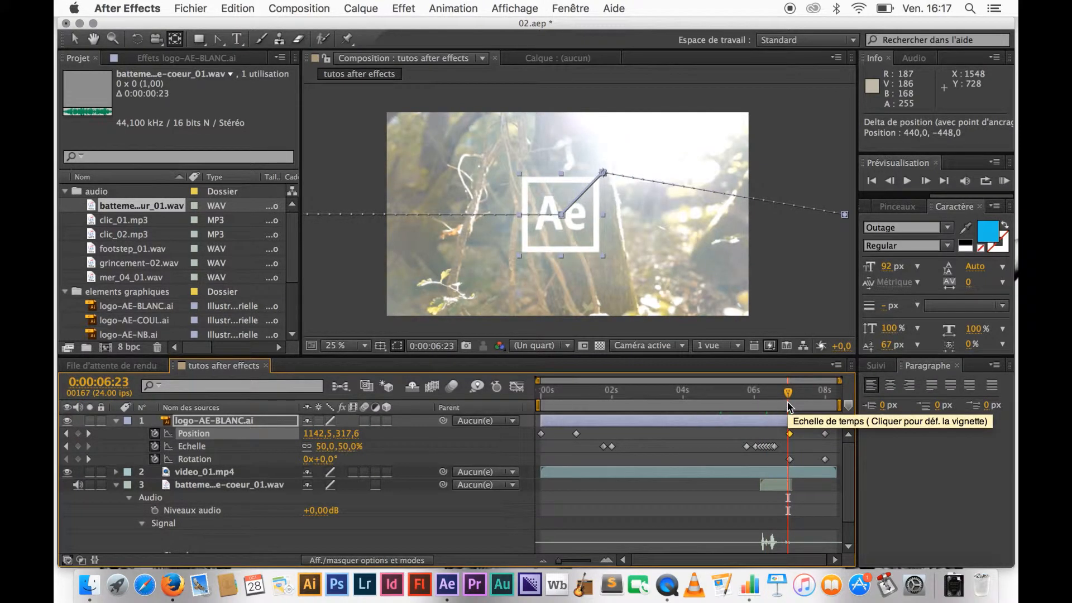
{"action": "key", "text": "Page_Down"}
{"action": "key", "text": "Page_Down"}
{"action": "key", "text": "Page_Down"}
{"action": "key", "text": "Page_Down"}
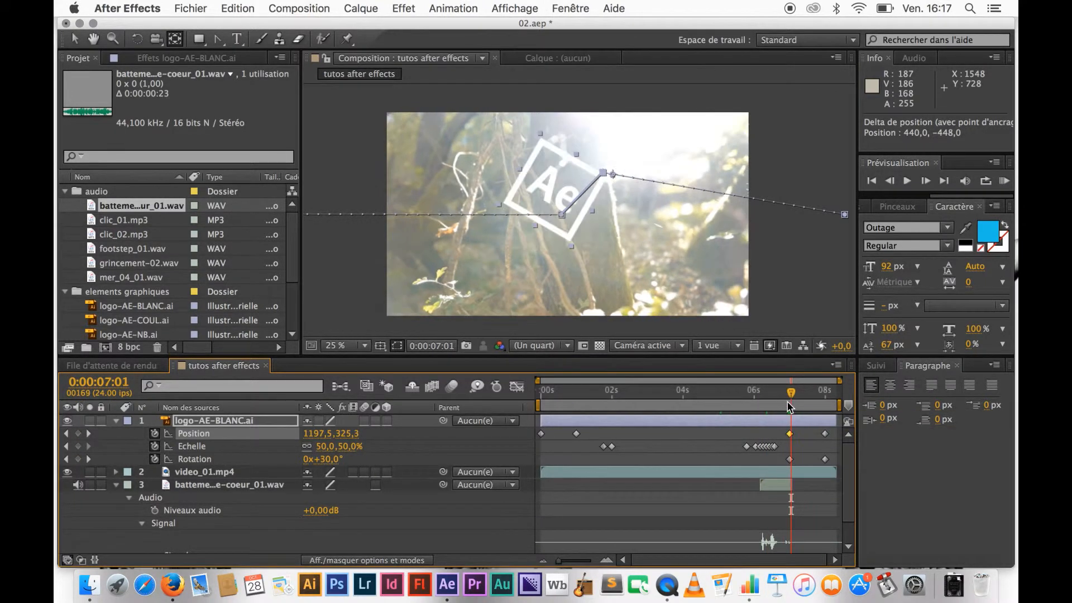
{"action": "key", "text": "Page_Down"}
{"action": "key", "text": "Page_Down"}
{"action": "key", "text": "Page_Down"}
{"action": "key", "text": "Page_Down"}
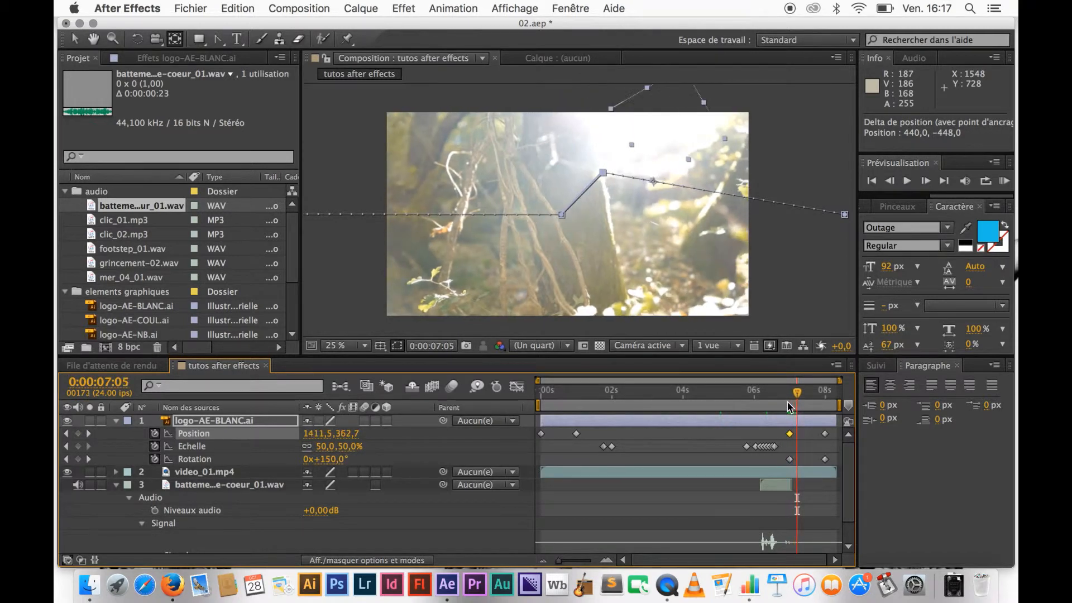
{"action": "key", "text": "Page_Down"}
{"action": "key", "text": "Page_Down"}
{"action": "key", "text": "Page_Down"}
{"action": "key", "text": "Page_Down"}
{"action": "key", "text": "Page_Down"}
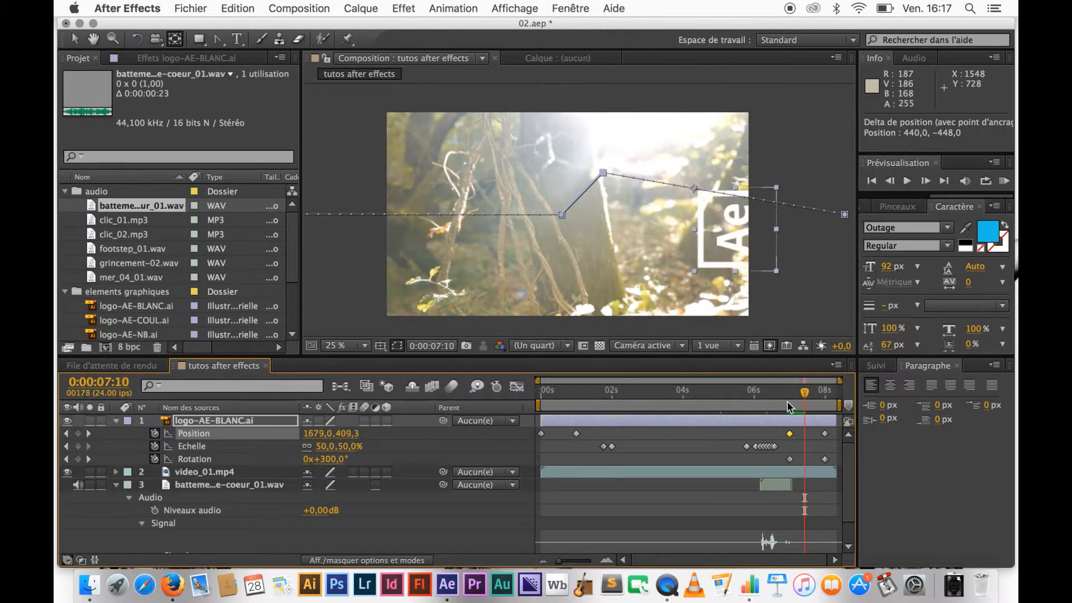
{"action": "key", "text": "Page_Down"}
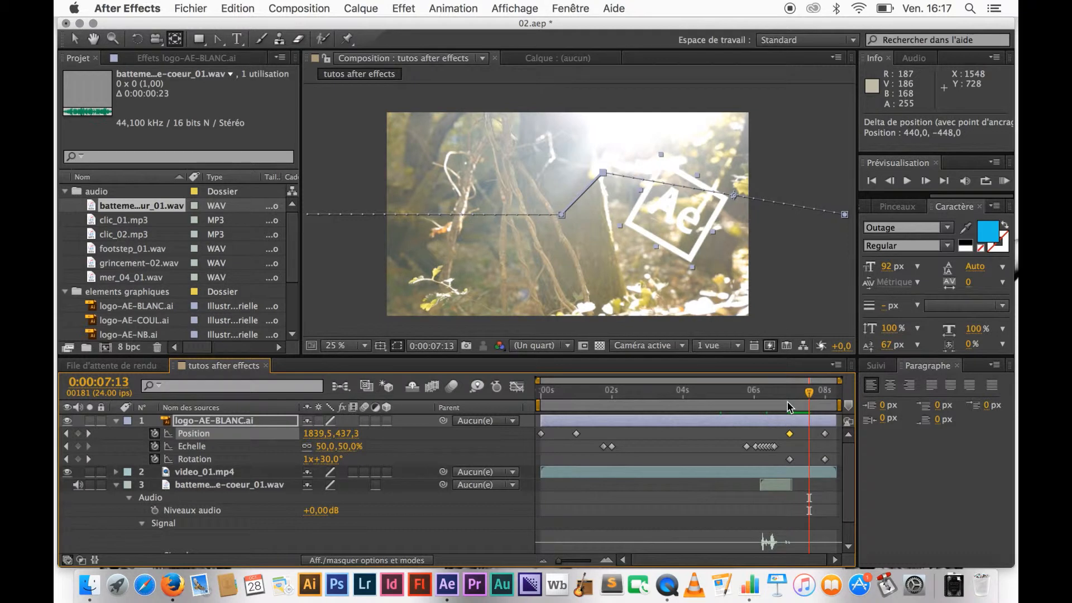
Go back frame by frame from 0:00:07:13 to 0:00:04:23 to examine the logo's movement before the rotation
{"action": "key", "text": "Page_Up"}
{"action": "key", "text": "Page_Up"}
{"action": "key", "text": "Page_Up"}
{"action": "key", "text": "Page_Up"}
{"action": "key", "text": "Page_Up"}
{"action": "key", "text": "Page_Up"}
{"action": "key", "text": "Page_Up"}
{"action": "key", "text": "Page_Up"}
{"action": "key", "text": "Page_Up"}
{"action": "key", "text": "Page_Up"}
{"action": "key", "text": "Page_Up"}
{"action": "key", "text": "Page_Up"}
{"action": "key", "text": "Page_Up"}
{"action": "key", "text": "Page_Up"}
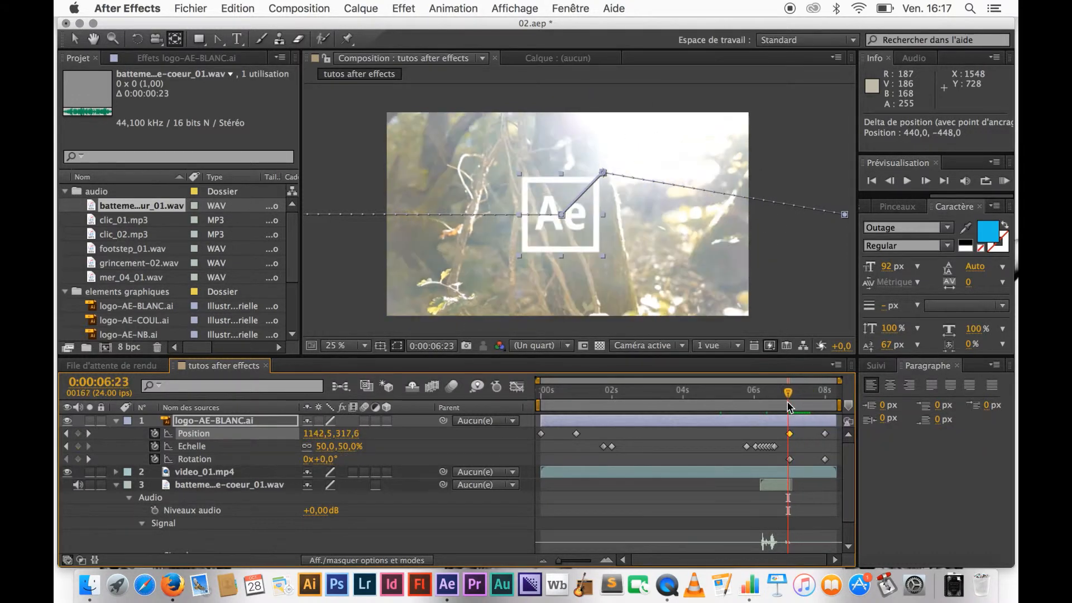
{"action": "key", "text": "Page_Up"}
{"action": "key", "text": "Page_Up"}
{"action": "key", "text": "Page_Up"}
{"action": "key", "text": "Page_Up"}
{"action": "key", "text": "Page_Up"}
{"action": "key", "text": "Page_Up"}
{"action": "key", "text": "Page_Up"}
{"action": "key", "text": "Page_Up"}
{"action": "key", "text": "Page_Up"}
{"action": "key", "text": "Page_Up"}
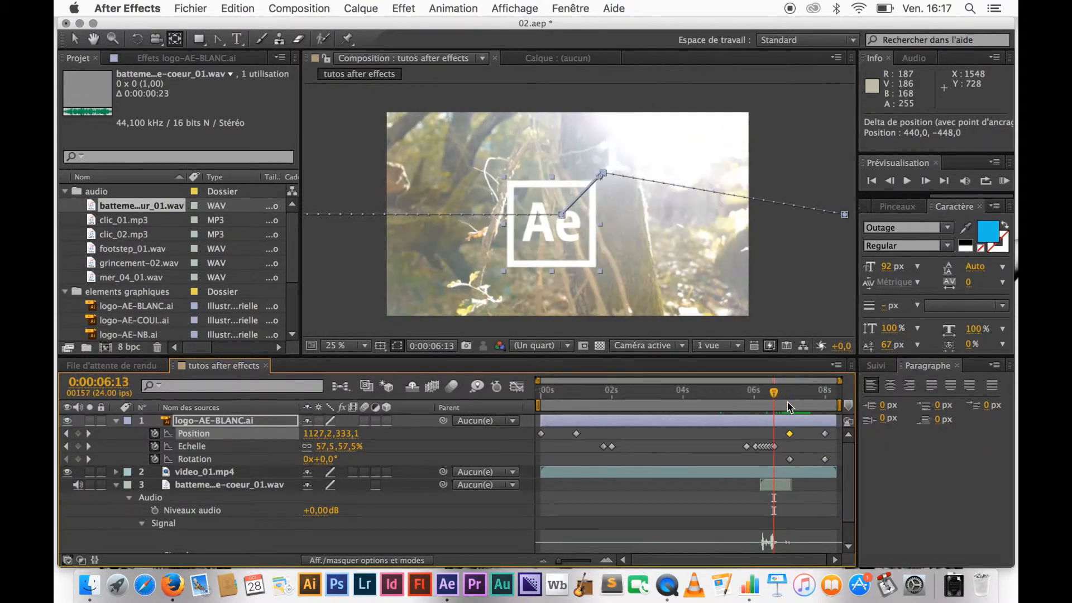
{"action": "key", "text": "Page_Up"}
{"action": "key", "text": "Page_Up"}
{"action": "key", "text": "Page_Up"}
{"action": "key", "text": "Page_Up"}
{"action": "key", "text": "Page_Up"}
{"action": "key", "text": "Page_Up"}
{"action": "key", "text": "Page_Up"}
{"action": "key", "text": "Page_Up"}
{"action": "key", "text": "Page_Up"}
{"action": "key", "text": "Page_Up"}
{"action": "key", "text": "Page_Up"}
{"action": "key", "text": "Page_Up"}
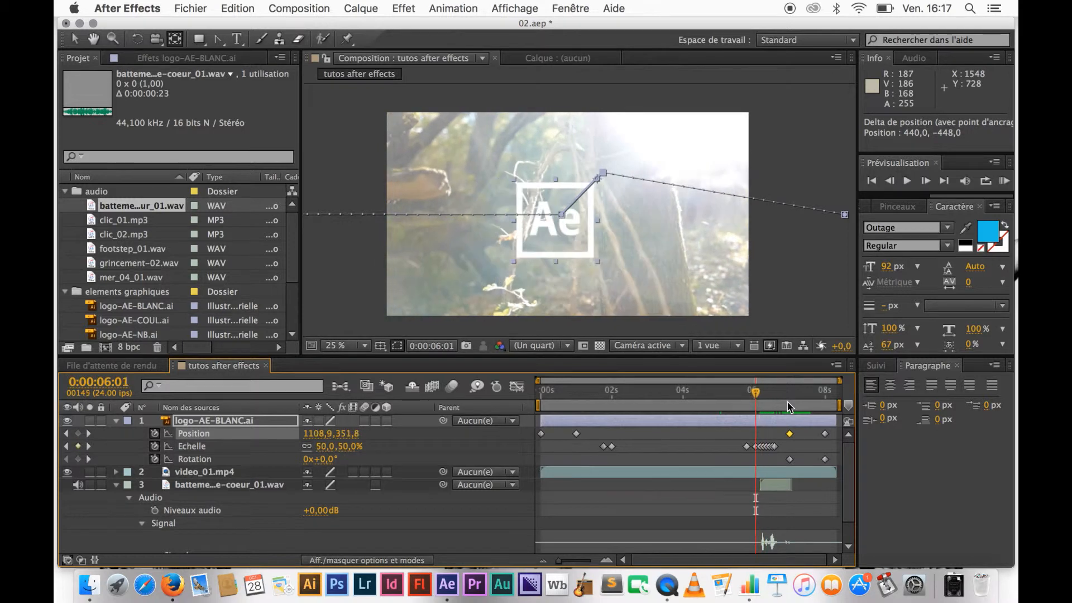
{"action": "key", "text": "Page_Up"}
{"action": "key", "text": "Page_Up"}
{"action": "key", "text": "Page_Up"}
{"action": "key", "text": "Page_Up"}
{"action": "key", "text": "Page_Up"}
{"action": "key", "text": "Page_Up"}
{"action": "key", "text": "Page_Up"}
{"action": "key", "text": "Page_Up"}
{"action": "key", "text": "Page_Up"}
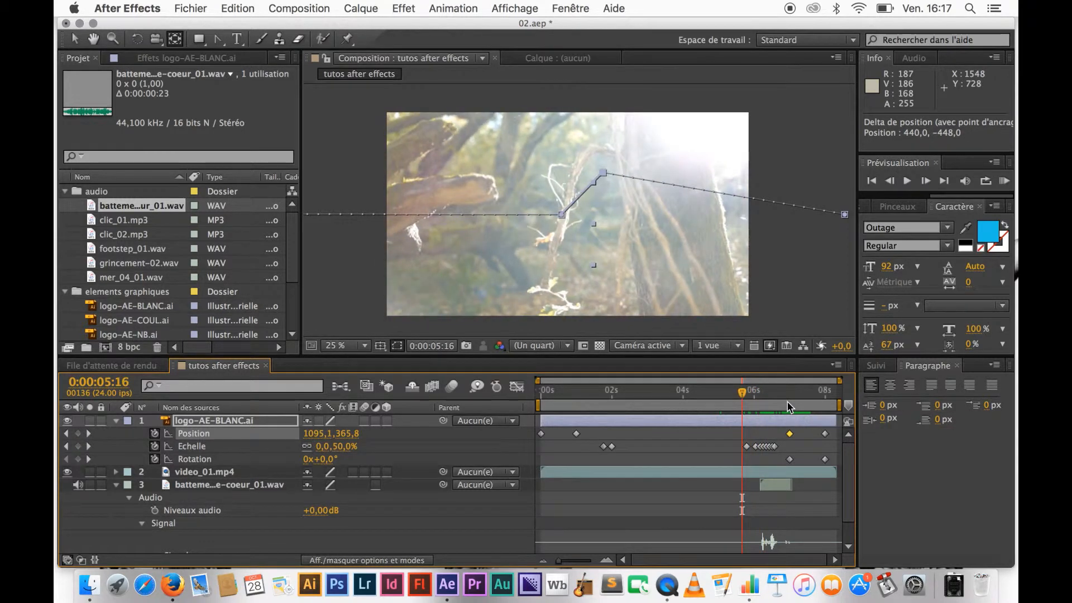
{"action": "key", "text": "Page_Up"}
{"action": "key", "text": "Page_Up"}
{"action": "key", "text": "Page_Up"}
{"action": "key", "text": "Page_Up"}
{"action": "key", "text": "Page_Up"}
{"action": "key", "text": "Page_Up"}
{"action": "key", "text": "Page_Up"}
{"action": "key", "text": "Page_Up"}
{"action": "key", "text": "Page_Up"}
{"action": "key", "text": "Page_Up"}
{"action": "key", "text": "Page_Up"}
{"action": "key", "text": "Page_Up"}
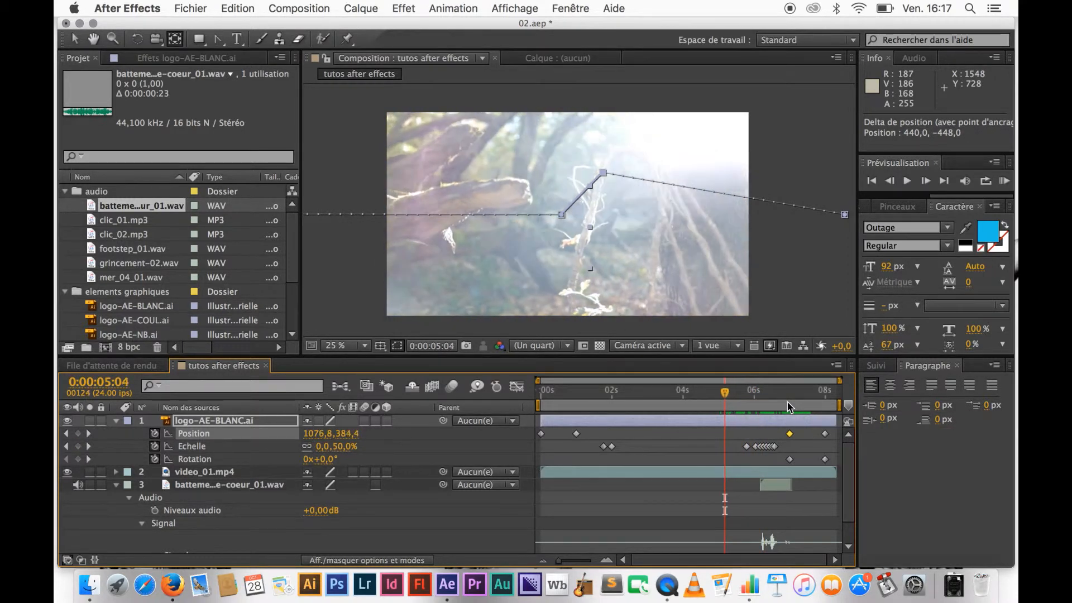
{"action": "key", "text": "Page_Up"}
{"action": "key", "text": "Page_Up"}
{"action": "key", "text": "Page_Up"}
{"action": "key", "text": "Page_Up"}
{"action": "key", "text": "Page_Up"}
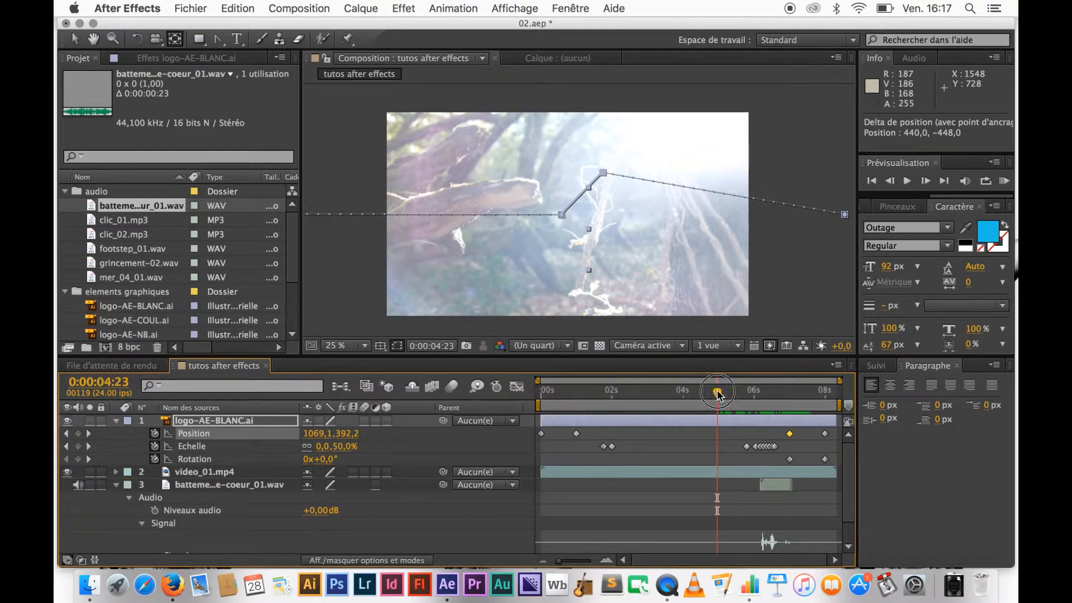
Examine the logo's position near its second Position keyframe, going back from 0:00:01:11 to 0:00:01:01
{"action": "left_click_drag", "start_coordinate": [715, 396], "coordinate": [592, 400]}
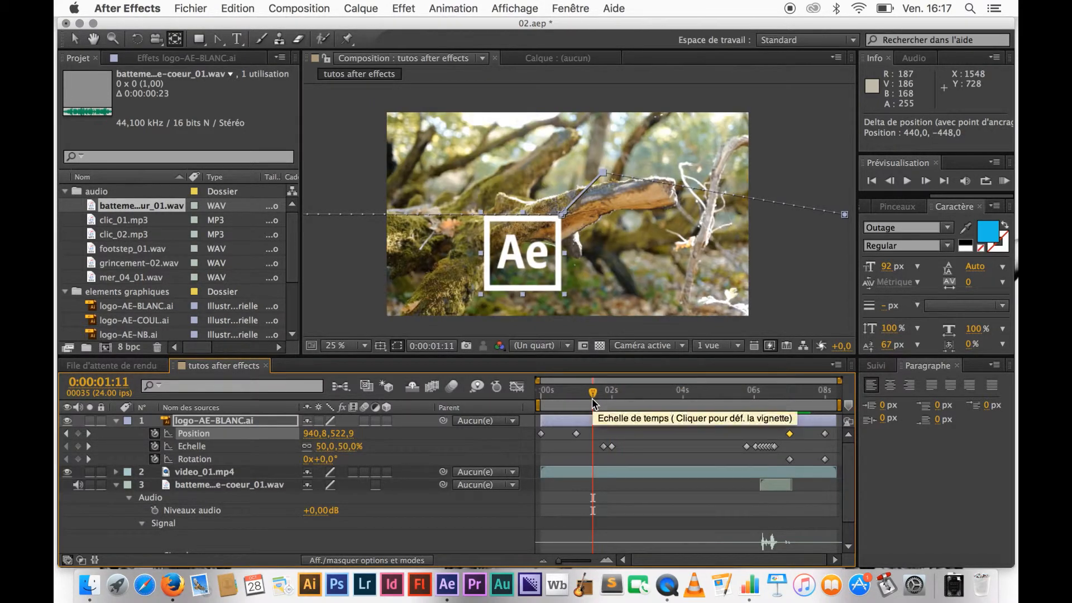
{"action": "key", "text": "Page_Up"}
{"action": "key", "text": "Page_Up"}
{"action": "key", "text": "Page_Up"}
{"action": "key", "text": "Page_Up"}
{"action": "key", "text": "Page_Up"}
{"action": "key", "text": "Page_Up"}
{"action": "key", "text": "Page_Up"}
{"action": "key", "text": "Page_Up"}
{"action": "key", "text": "Page_Up"}
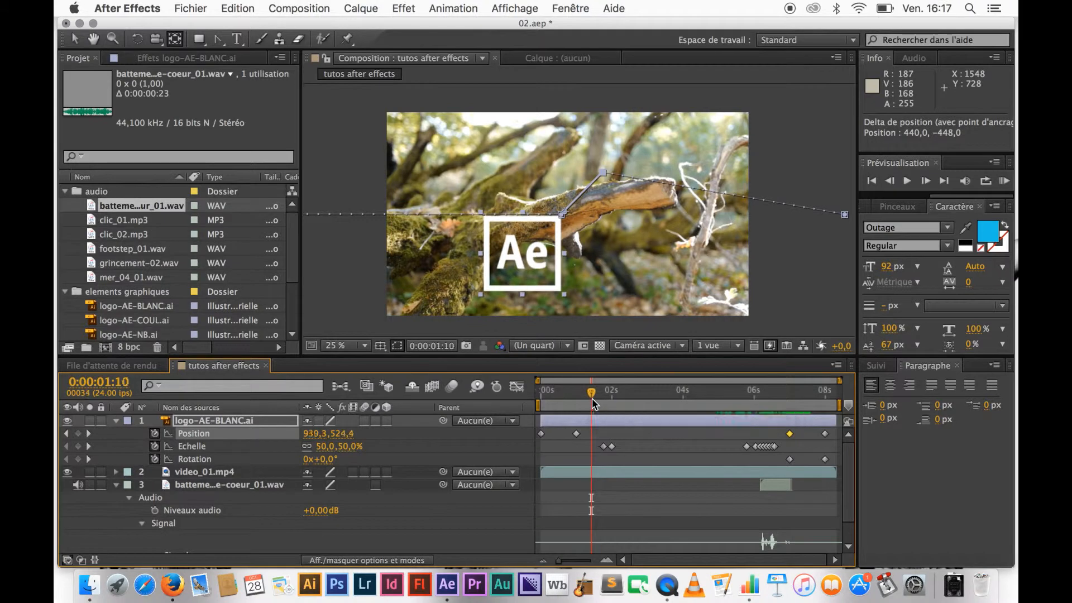
{"action": "key", "text": "Page_Up"}
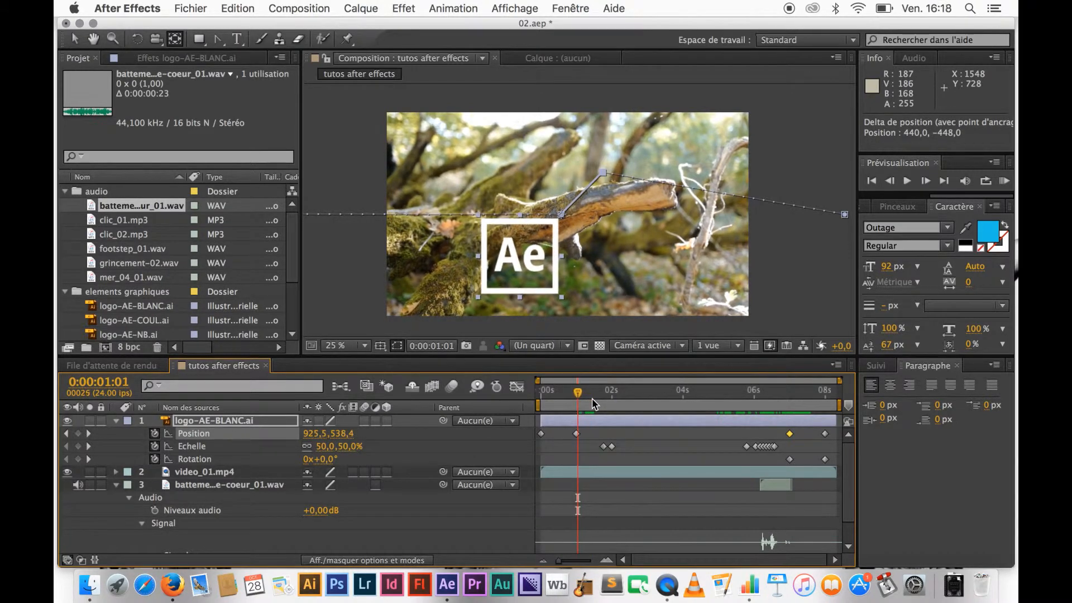
Check the logo's entrance at 0:00:00:13 and play a RAM preview of the composition
{"action": "left_click_drag", "start_coordinate": [579, 393], "coordinate": [560, 392]}
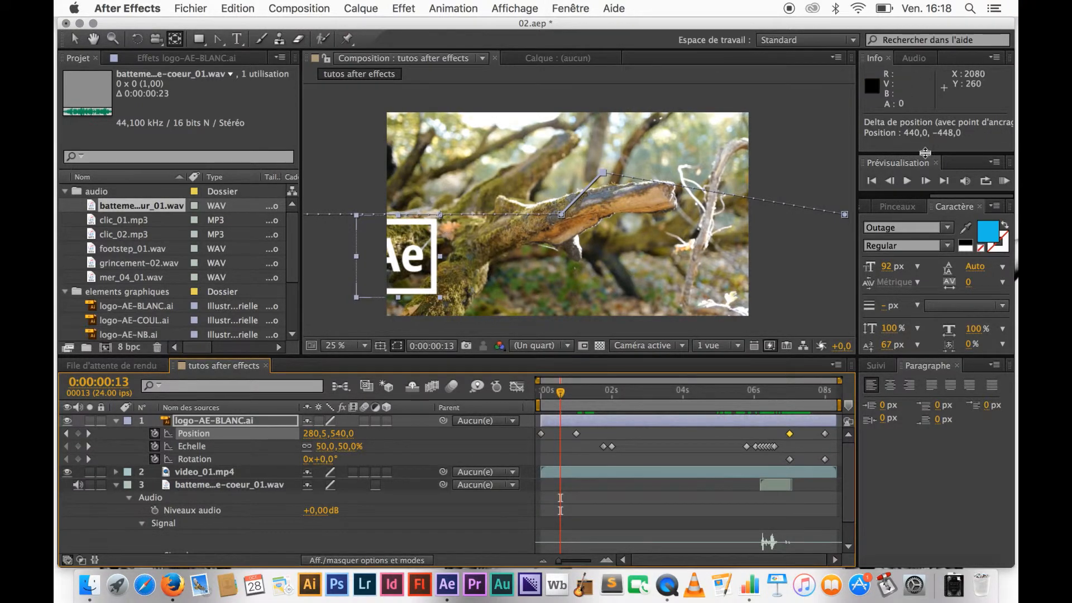
{"action": "left_click", "coordinate": [1003, 181]}
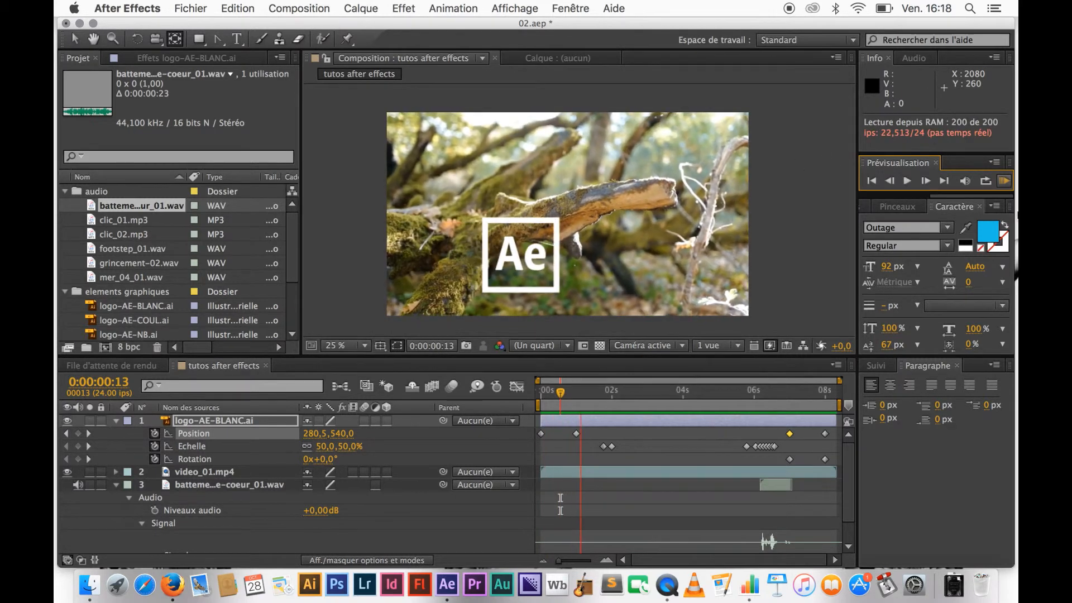
{"action": "left_click", "coordinate": [1005, 181]}
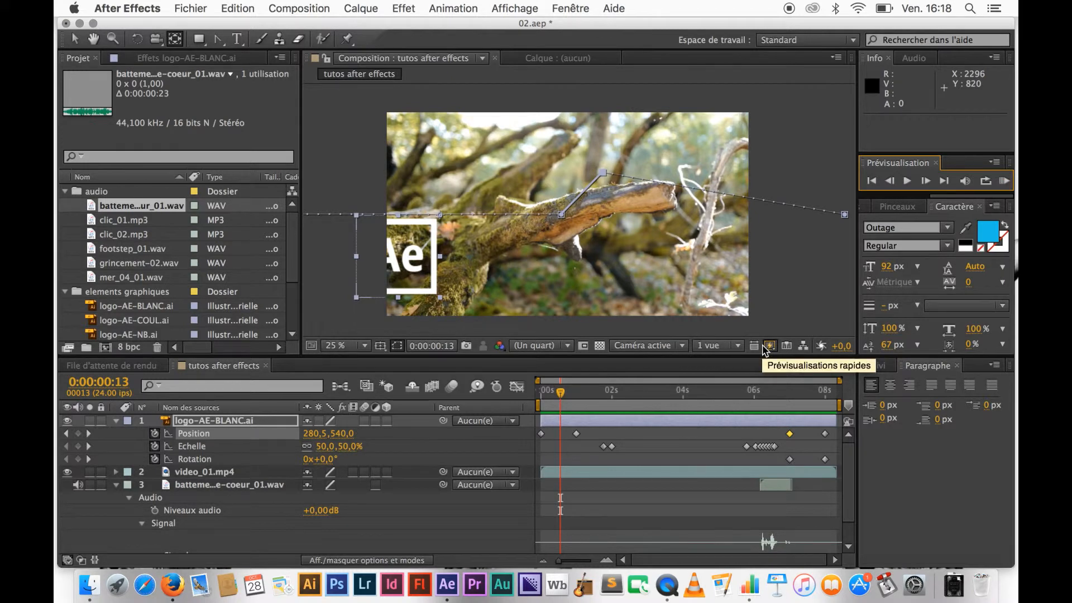
Undo the logo's anchor point move and select the logo-AE-BLANC.ai layer
{"action": "key", "text": "super+z"}
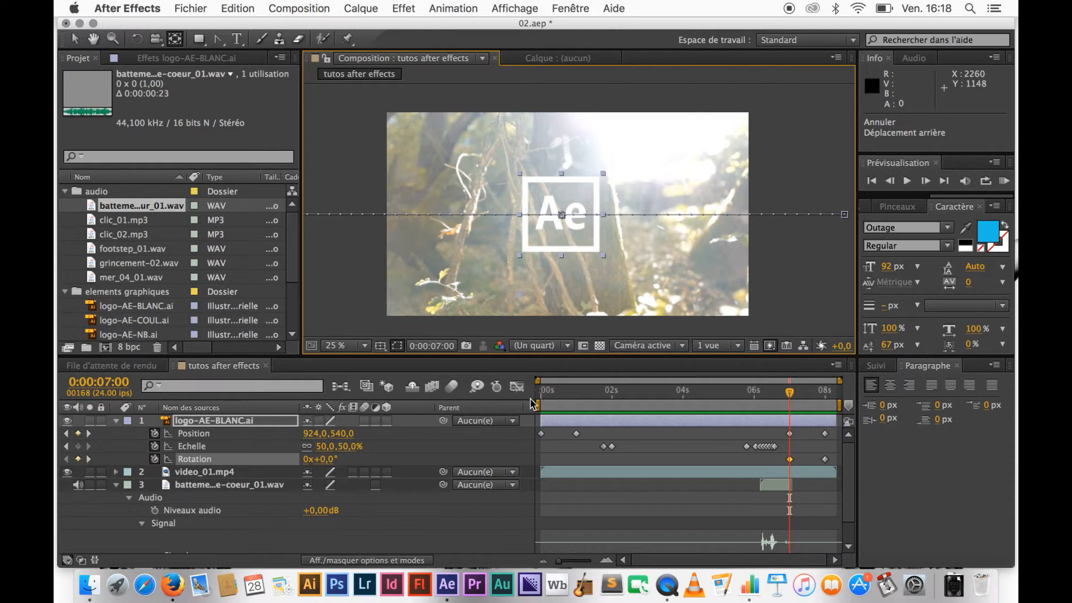
{"action": "left_click", "coordinate": [235, 420]}
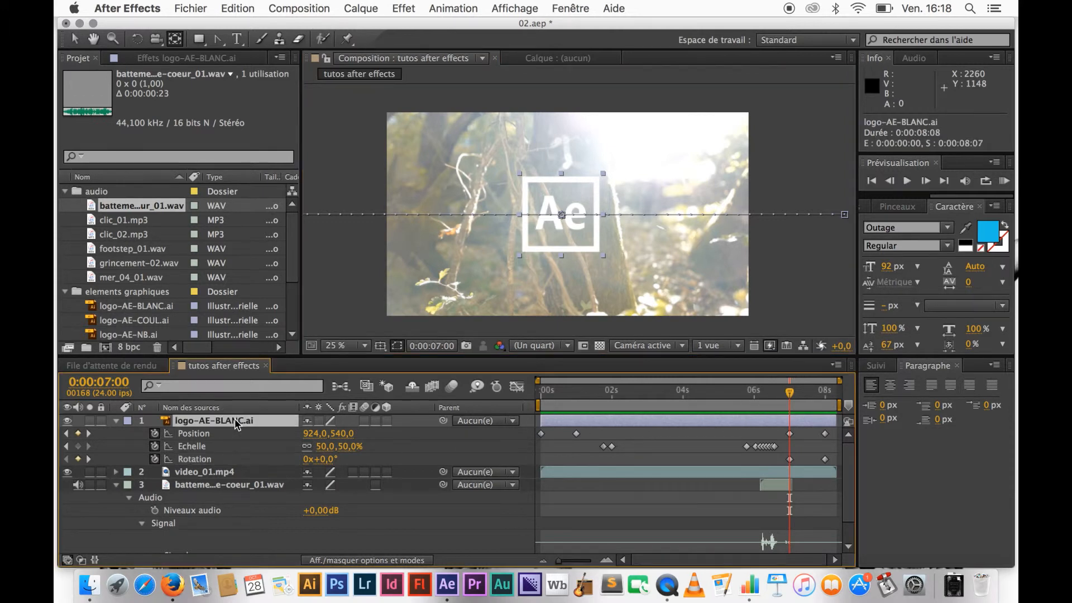